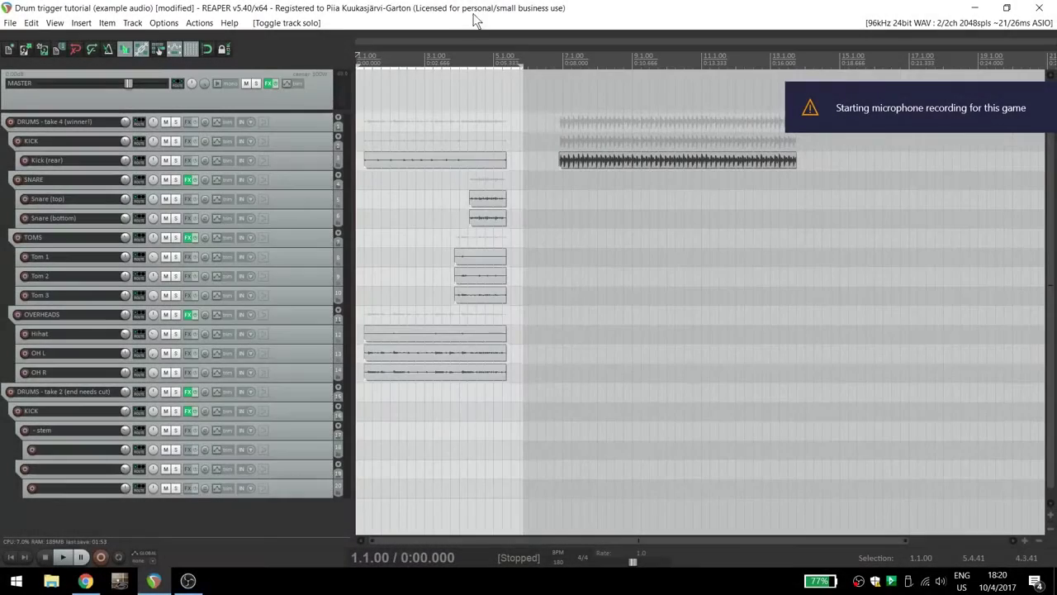
# - Start playback of the 'Drum trigger tutorial (example audio)' project from the start
pyautogui.press('space')
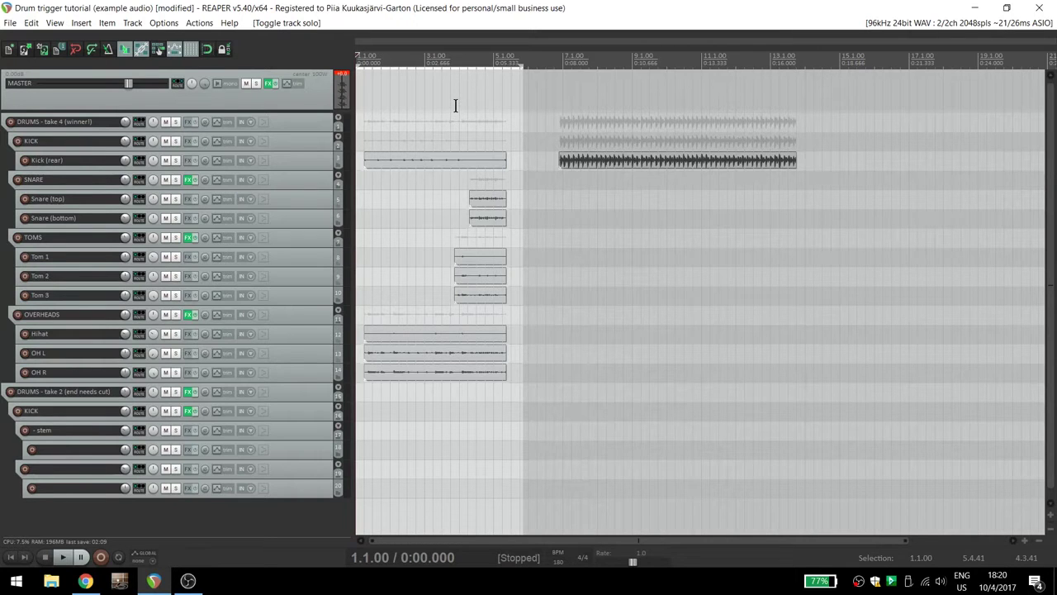
# - Solo the KICK folder track so only the kick drums are heard
pyautogui.click(175, 141)
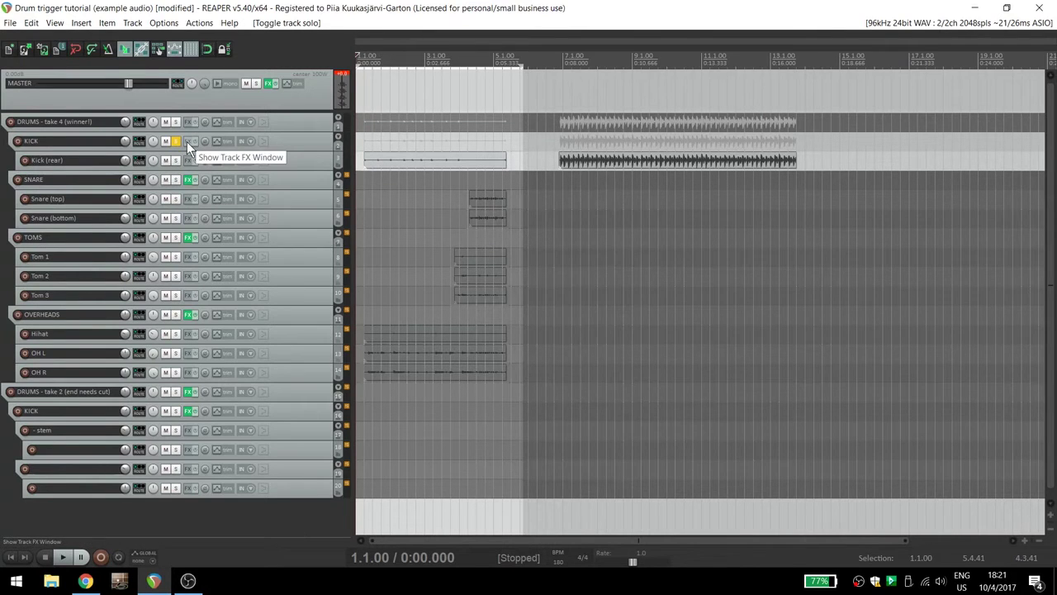
pyautogui.click(186, 142)
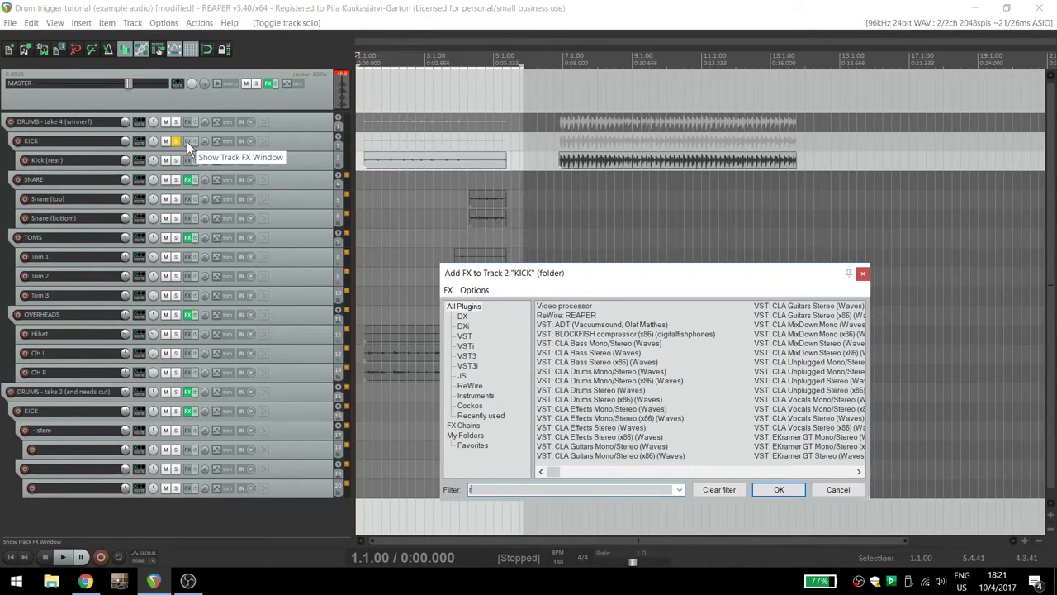
# - Add ReaGate to the KICK folder and load its 'stock - Kick to MIDI' preset
pyautogui.write('rea')
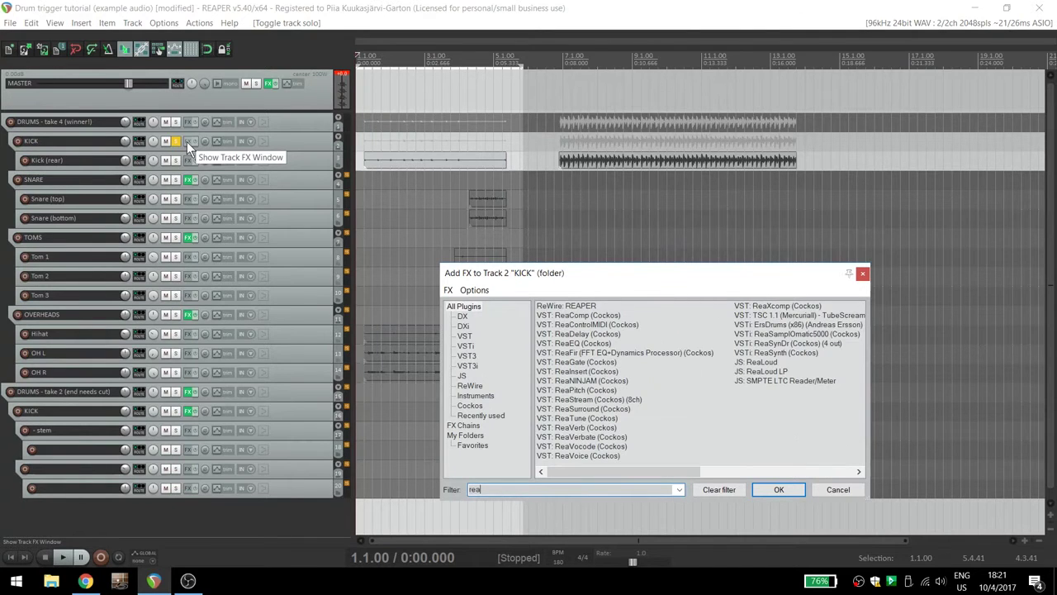
pyautogui.write('g')
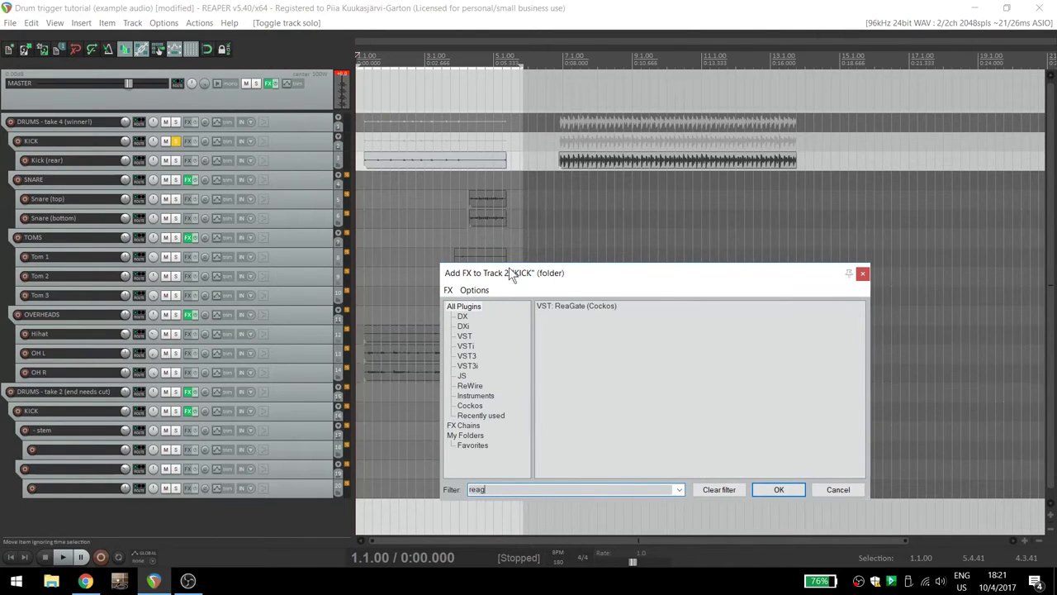
pyautogui.click(571, 306)
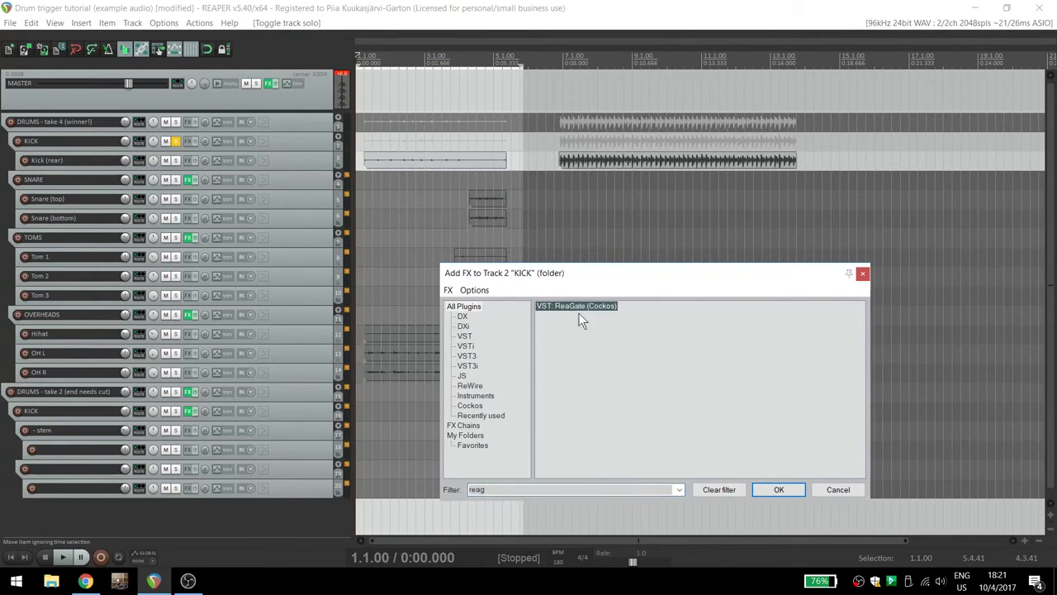
pyautogui.click(771, 485)
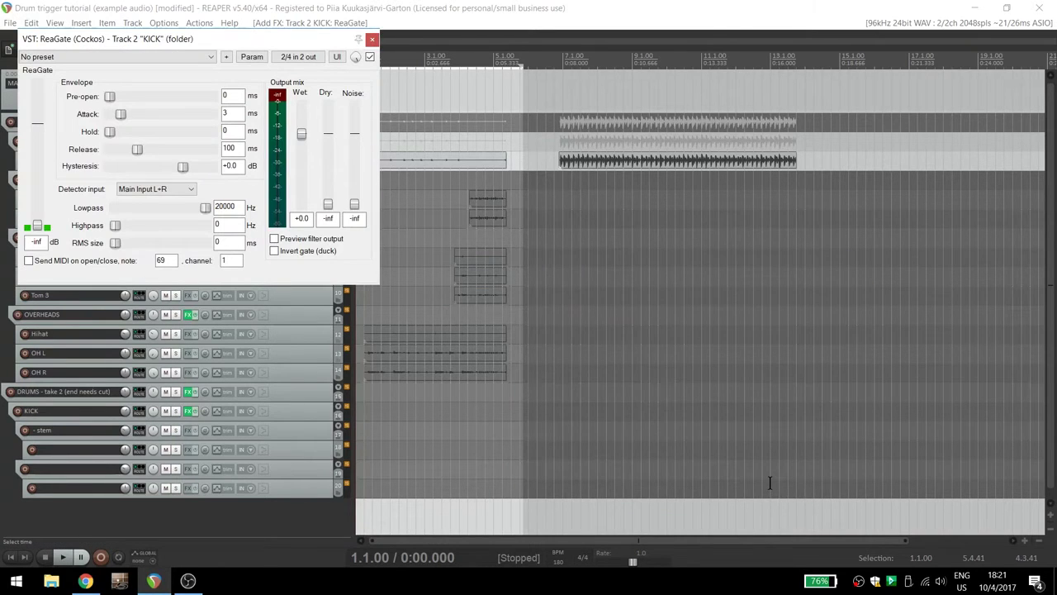
pyautogui.click(179, 61)
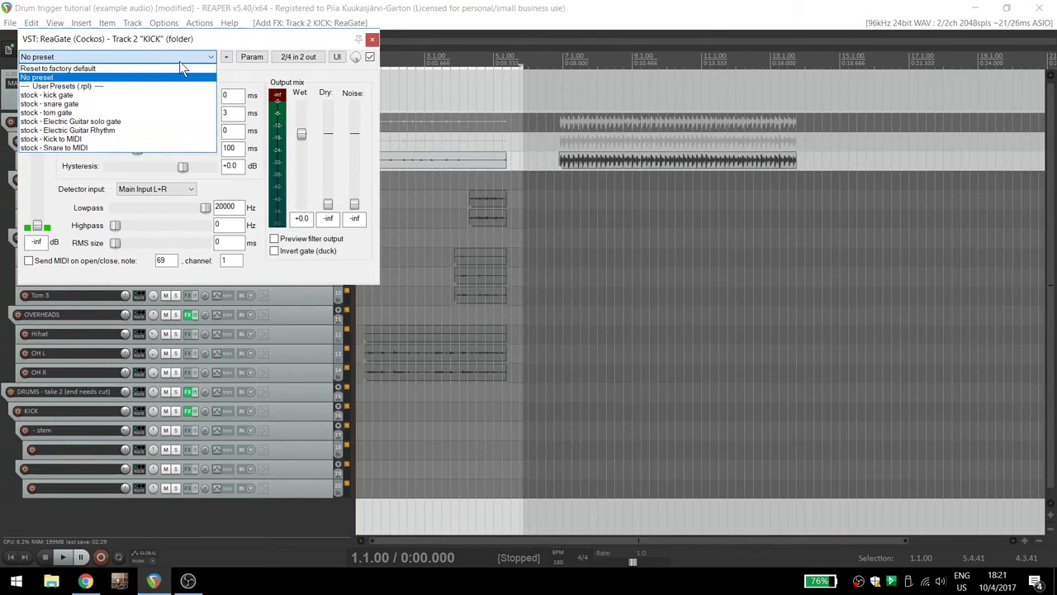
pyautogui.click(115, 139)
# - Lower ReaGate's threshold to -30.3 dB while auditioning, then stop playback and close ReaGate
pyautogui.press('space')
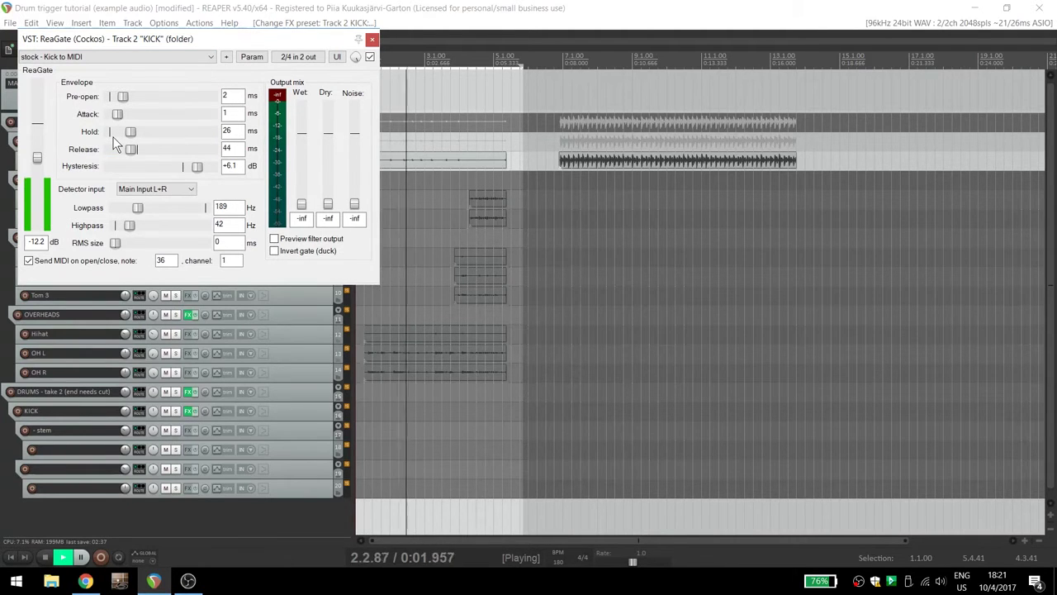
pyautogui.press('space')
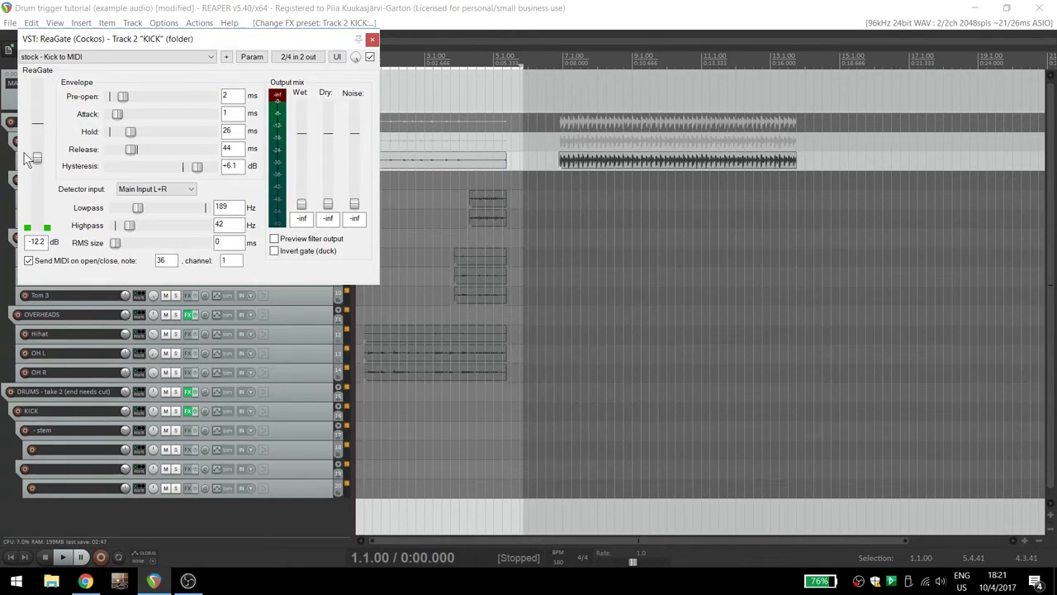
pyautogui.press('space')
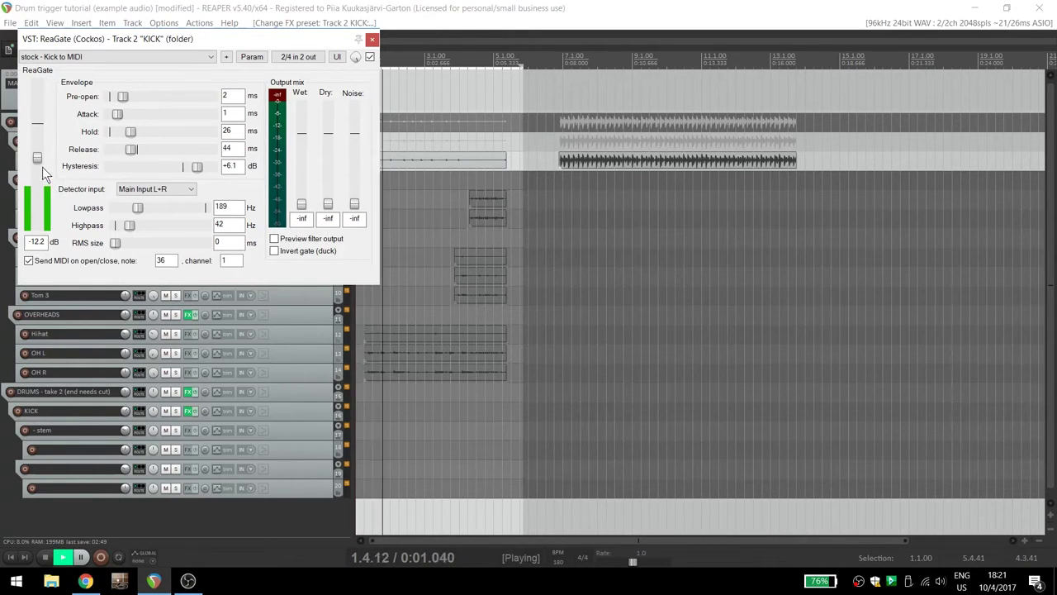
pyautogui.moveTo(35, 155); pyautogui.dragTo(35, 189)
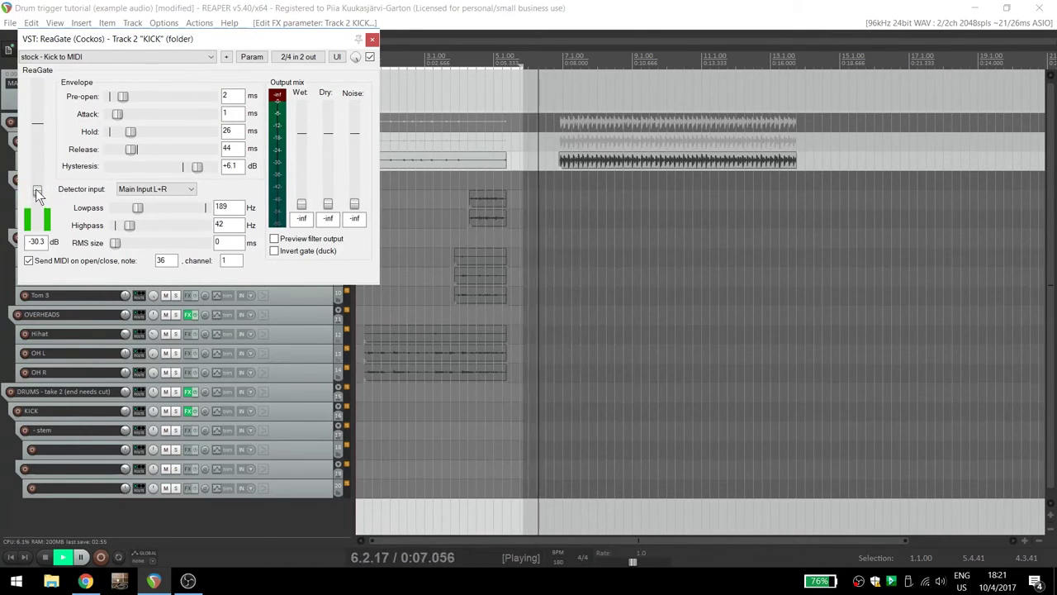
pyautogui.press('space')
pyautogui.press('space')
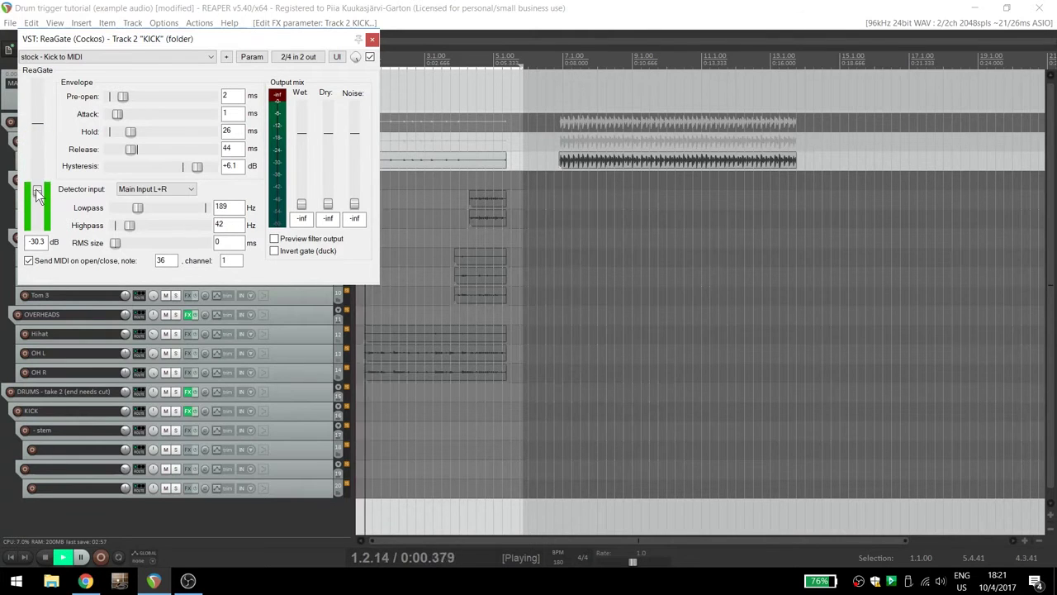
pyautogui.click(114, 539)
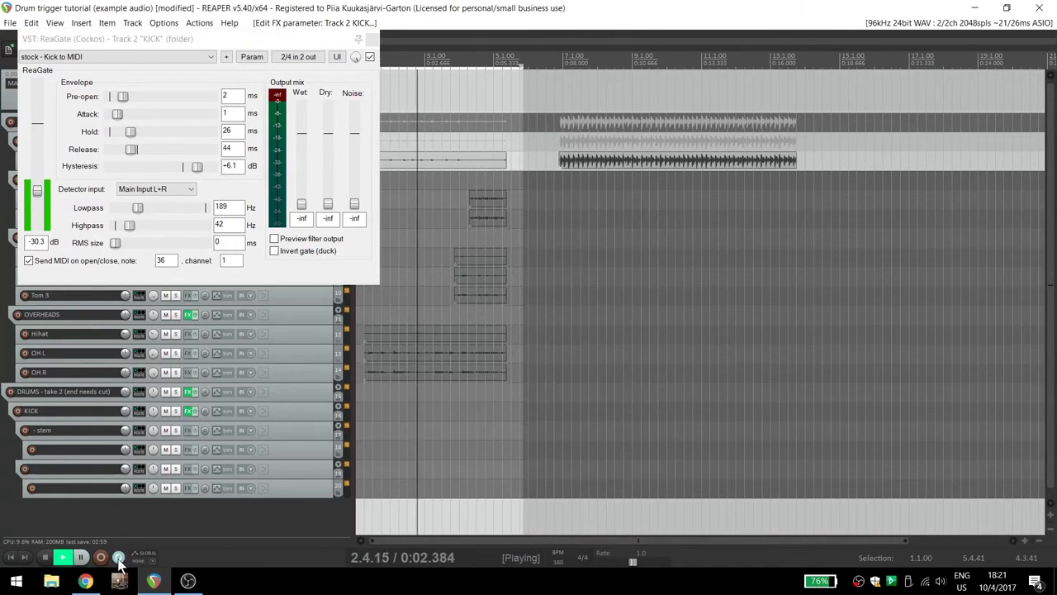
pyautogui.press('space')
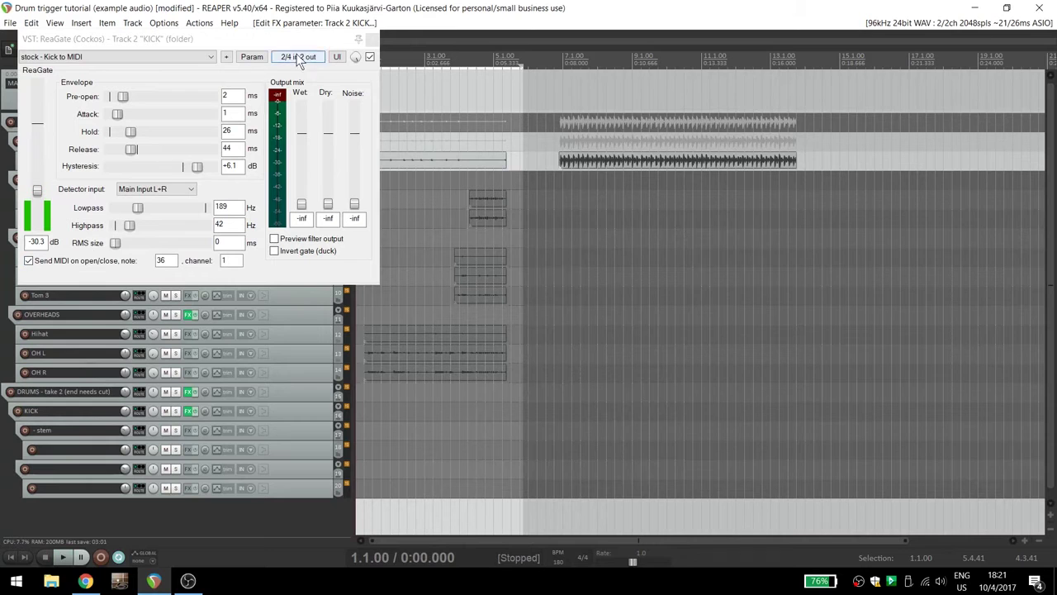
pyautogui.click(372, 40)
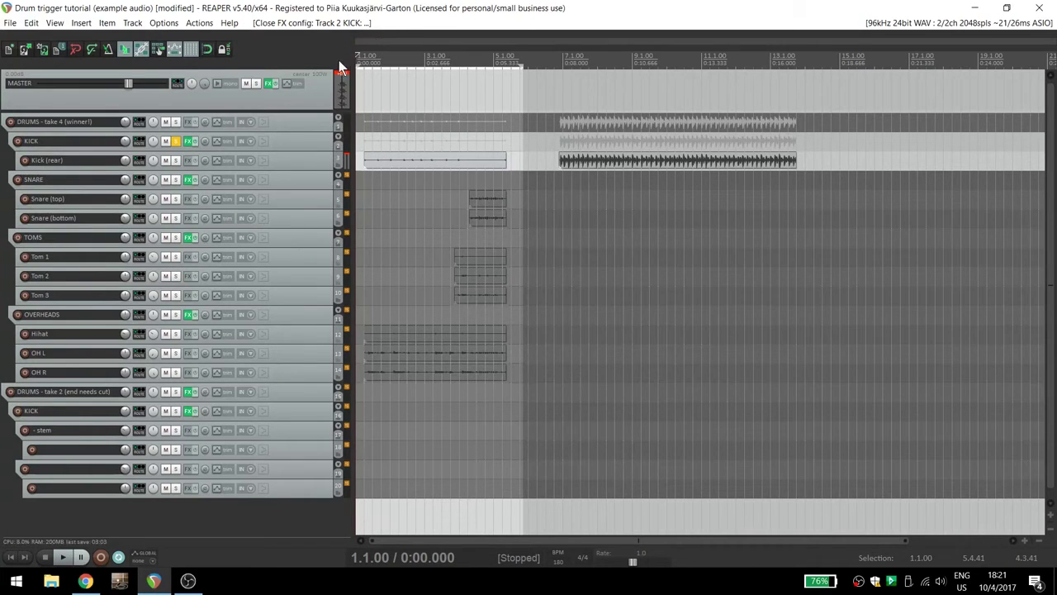
# - Add ReaSamplOmatic5000 to the KICK folder's FX chain after ReaGate
pyautogui.click(188, 143)
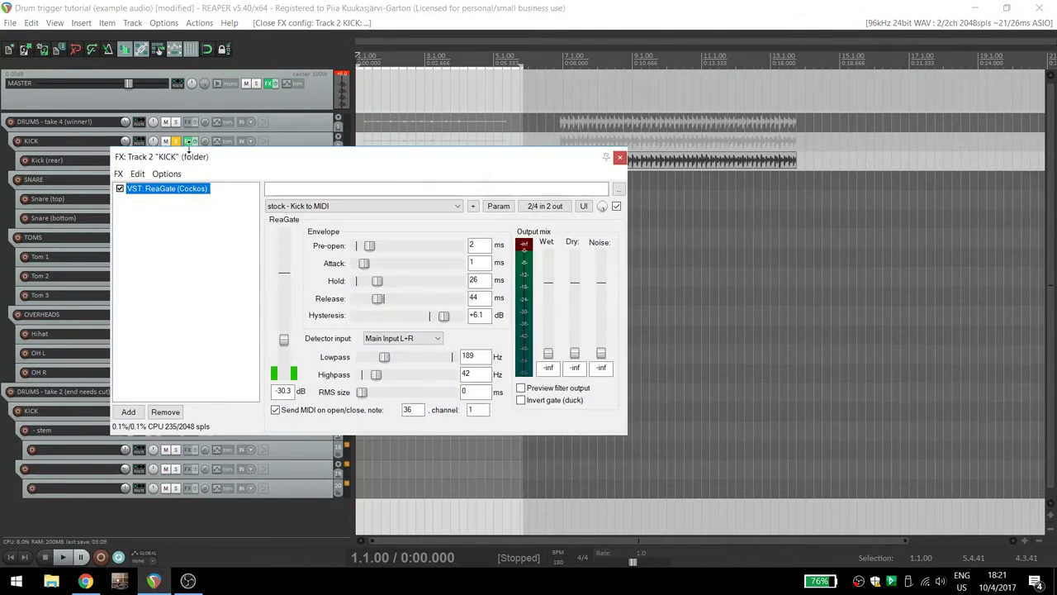
pyautogui.doubleClick(205, 258)
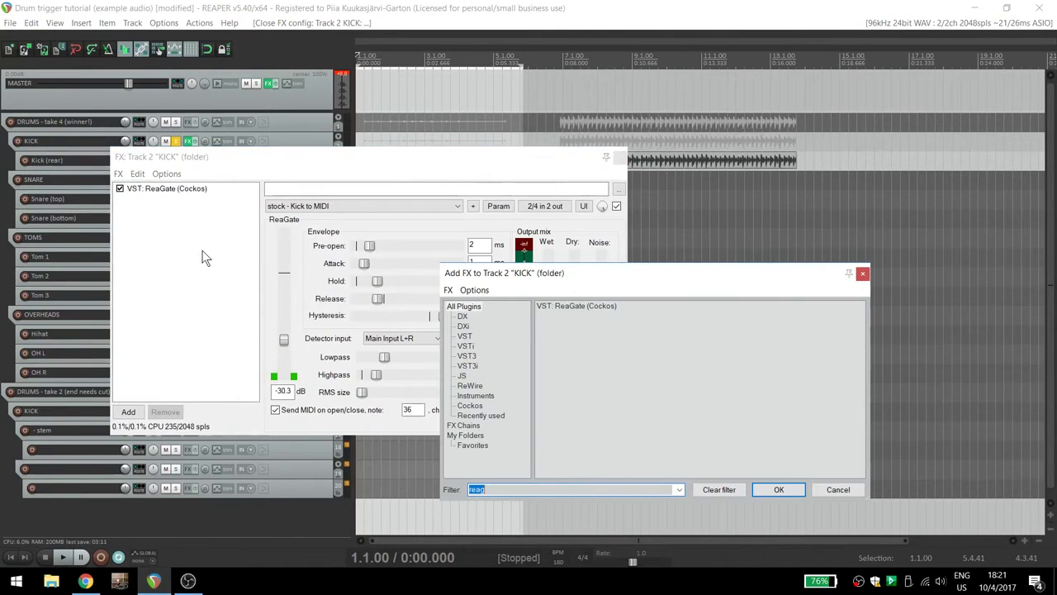
pyautogui.write('reas')
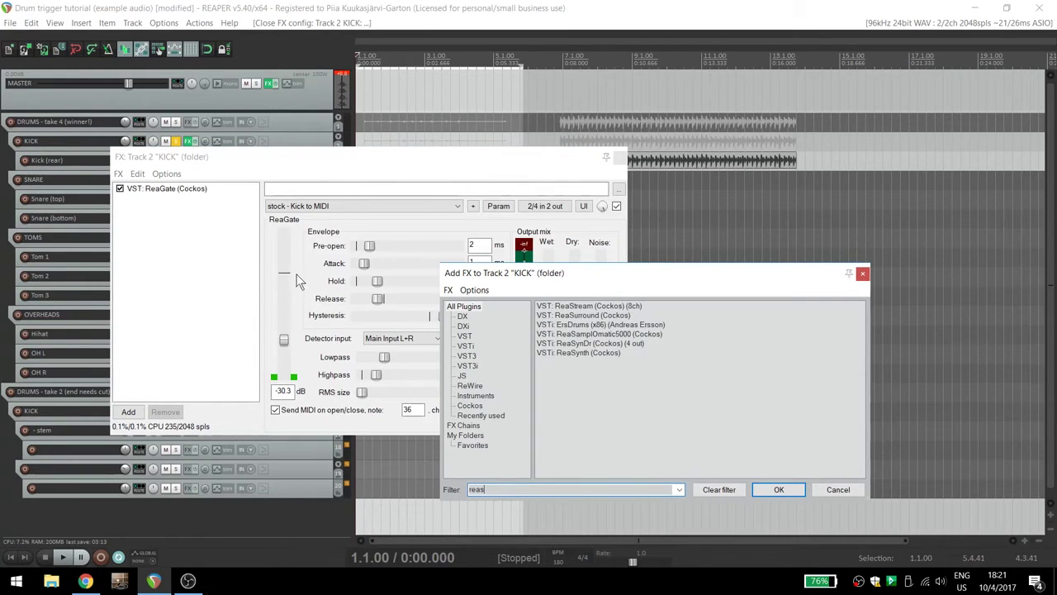
pyautogui.click(554, 334)
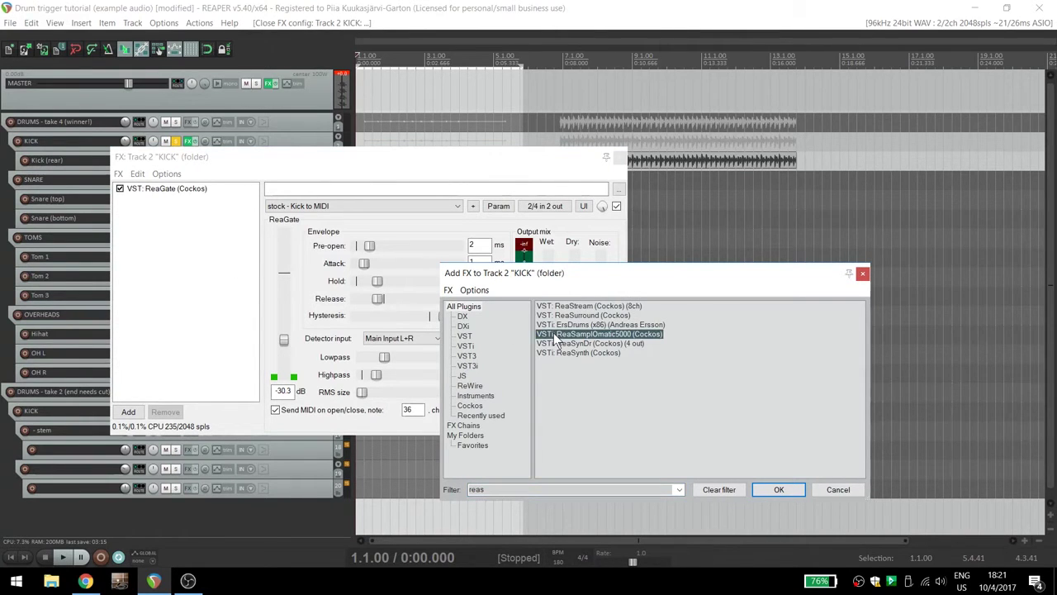
pyautogui.click(777, 490)
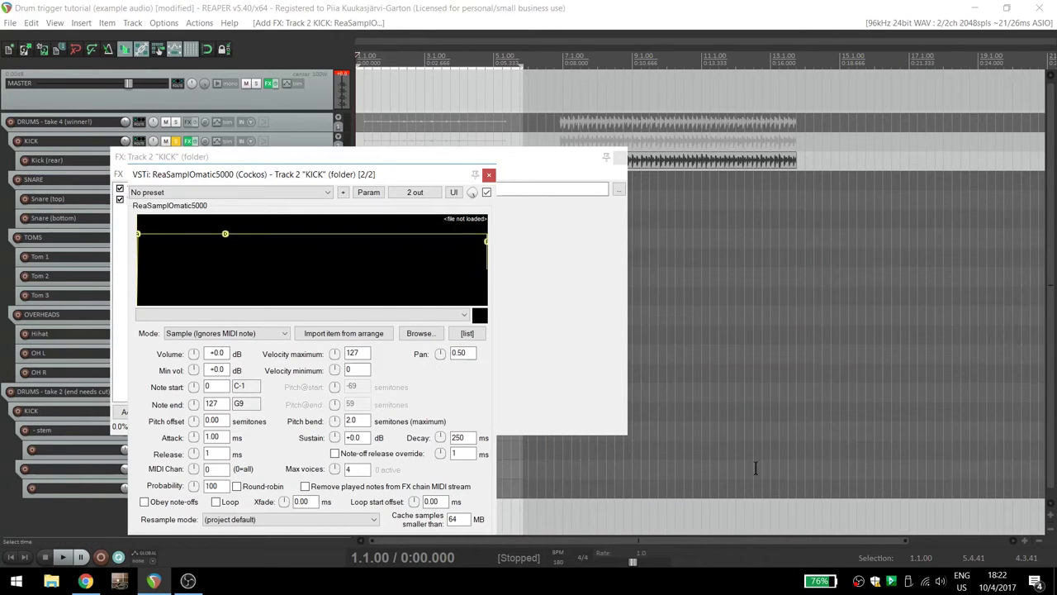
# - Load 171104__dwsd__kick-gettinglaid.wav into ReaSamplOmatic5000 and play the project to audition it
pyautogui.click(423, 334)
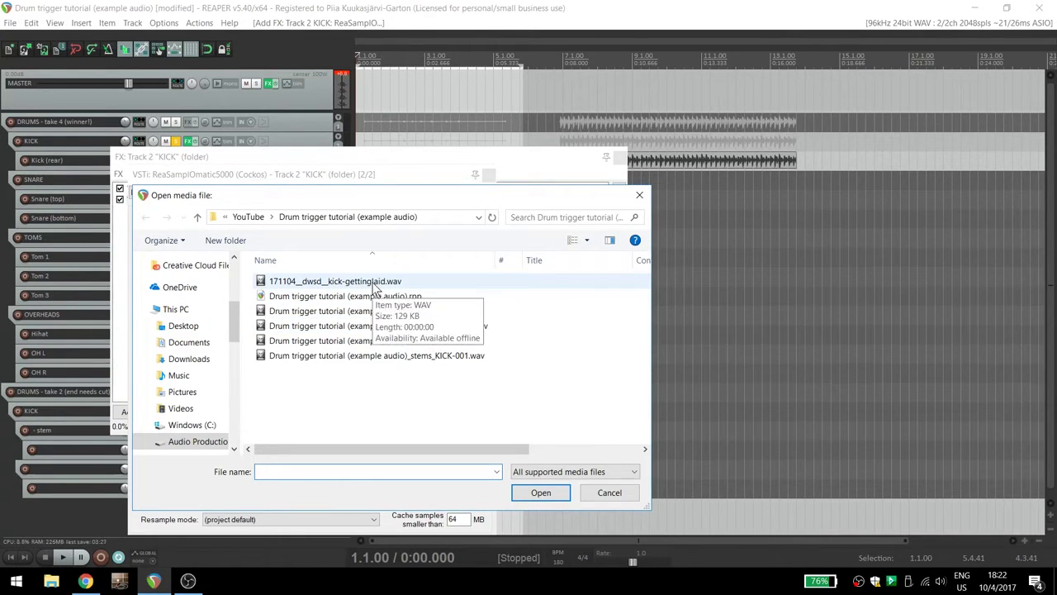
pyautogui.click(374, 284)
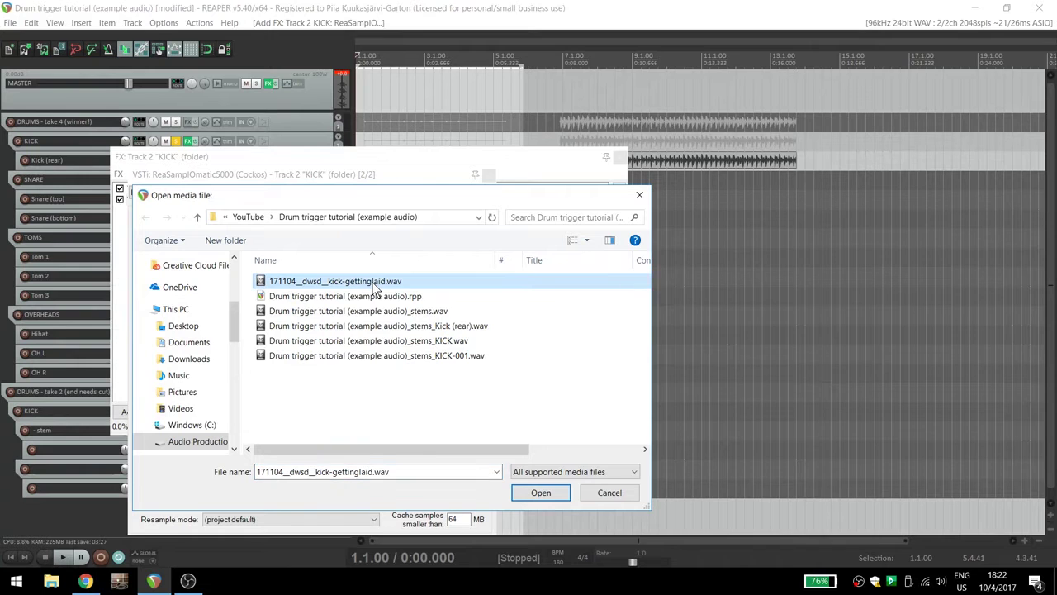
pyautogui.click(537, 493)
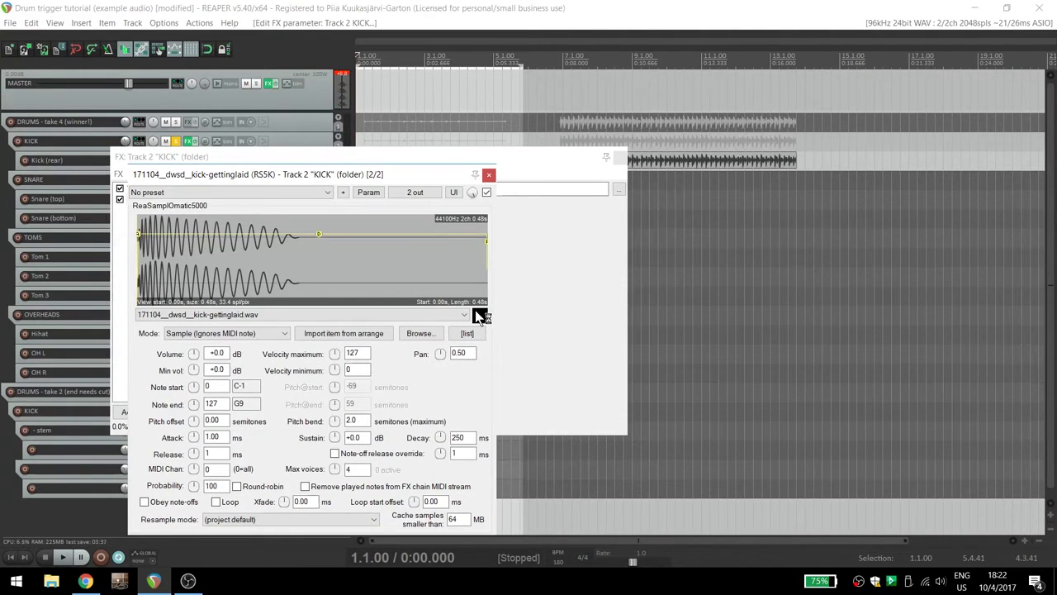
pyautogui.press('space')
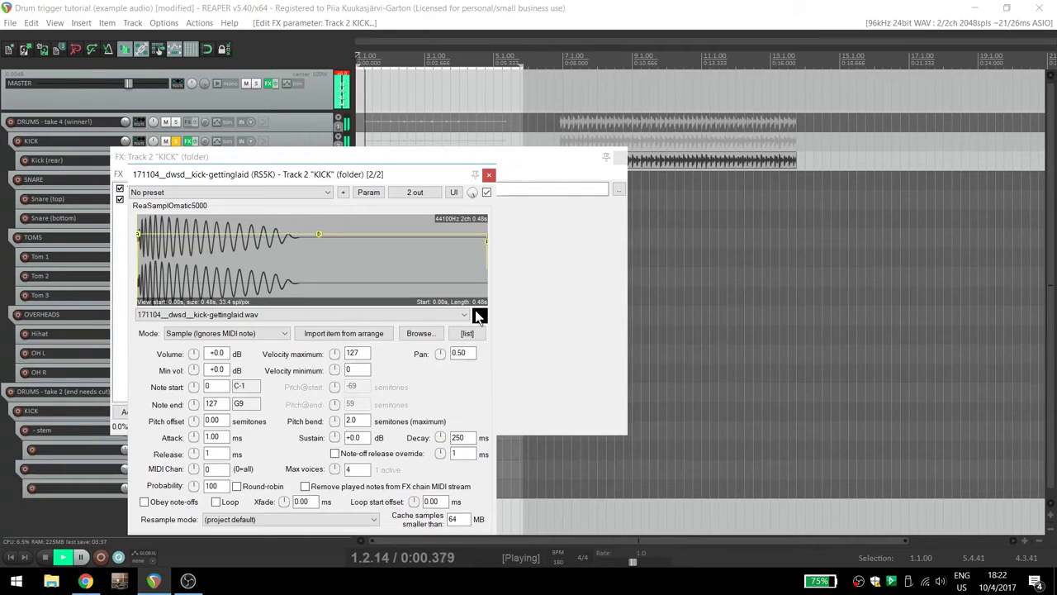
pyautogui.click(488, 176)
# - Close the FX chain, stop playback, and select the KICK folder track
pyautogui.click(630, 157)
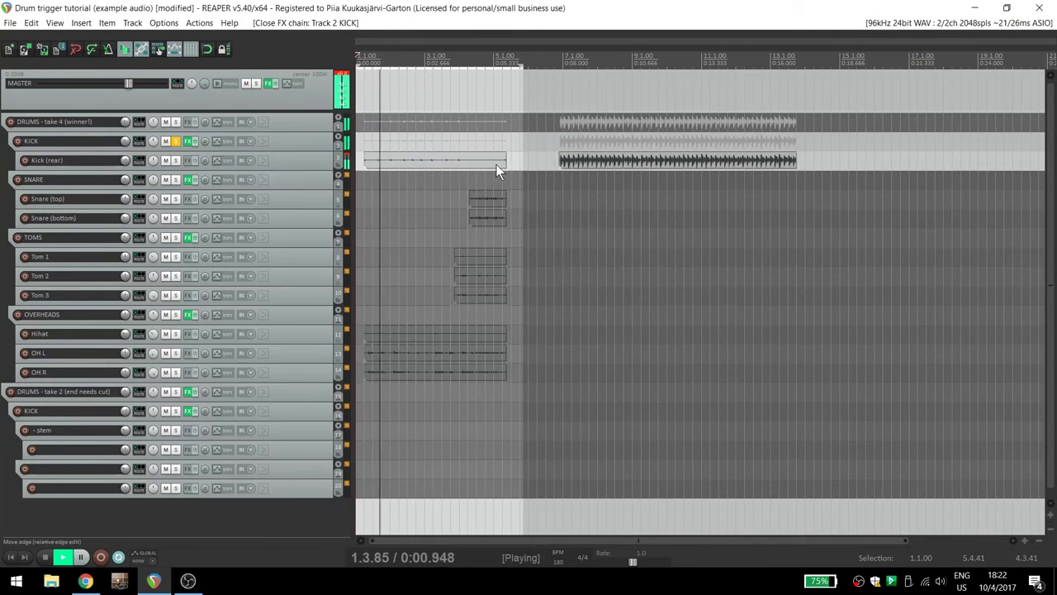
pyautogui.press('space')
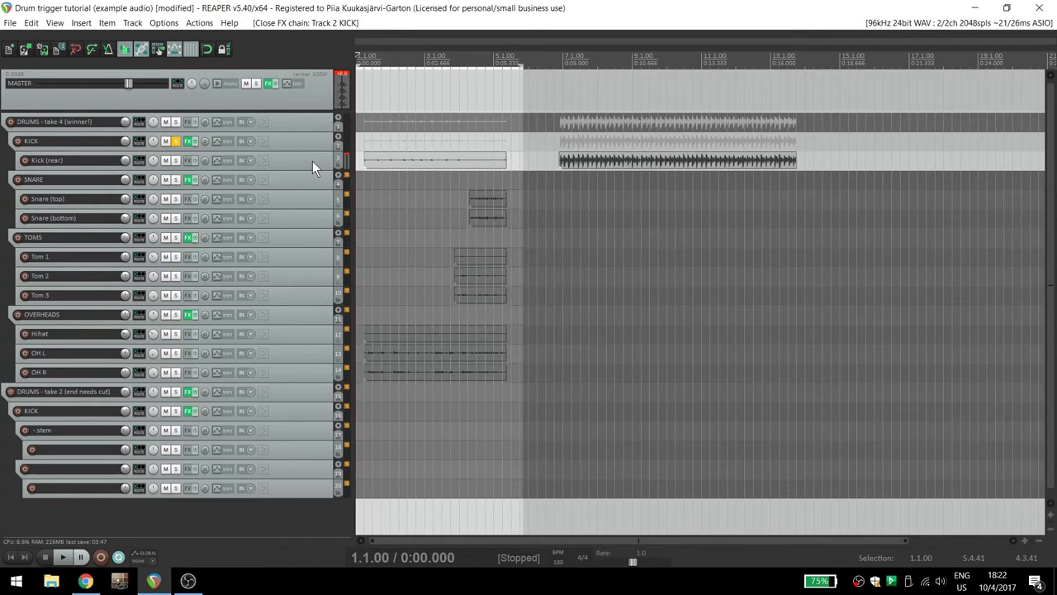
pyautogui.click(312, 161)
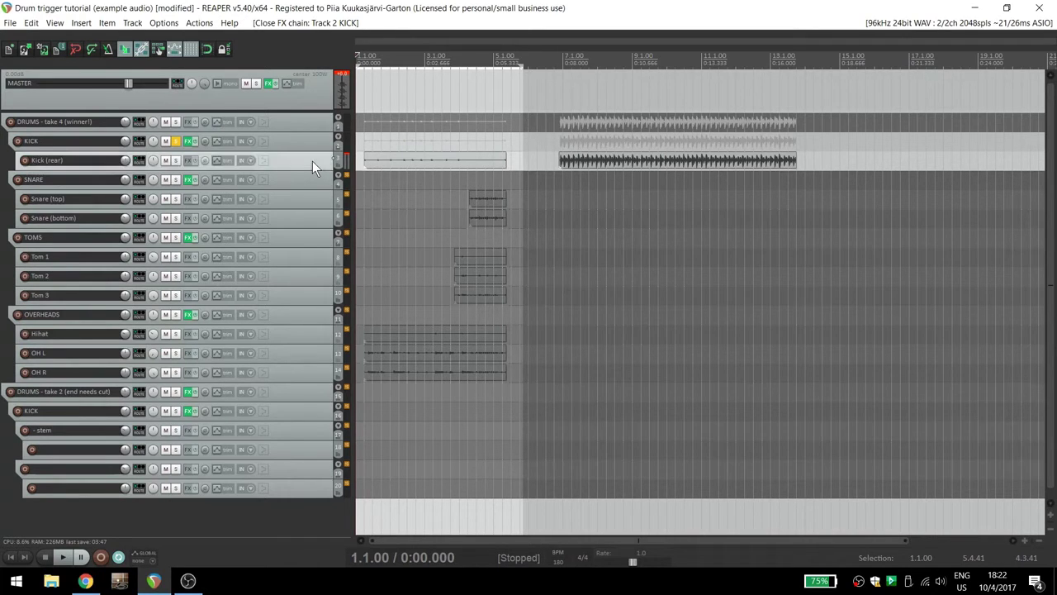
pyautogui.click(300, 142)
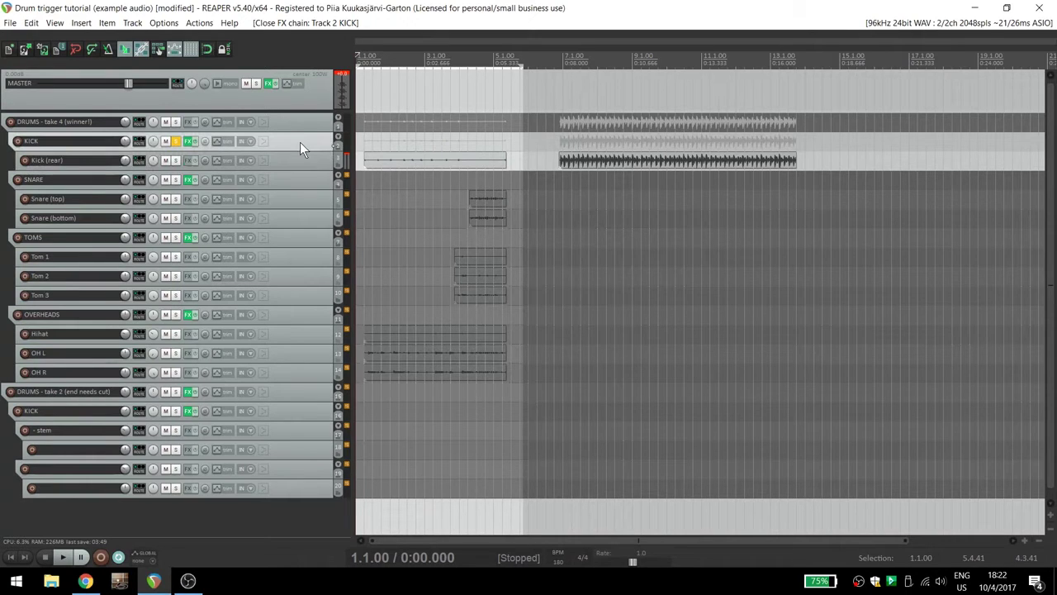
# - Render the KICK folder to a mono 'KICK - stem' track and mute the original
pyautogui.rightClick(300, 142)
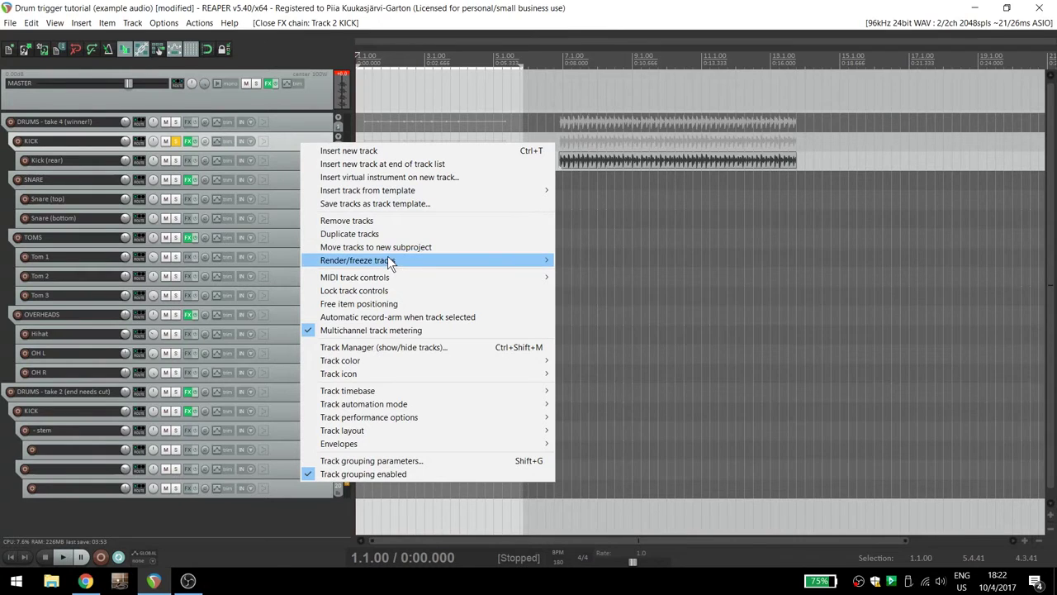
pyautogui.moveTo(387, 260)
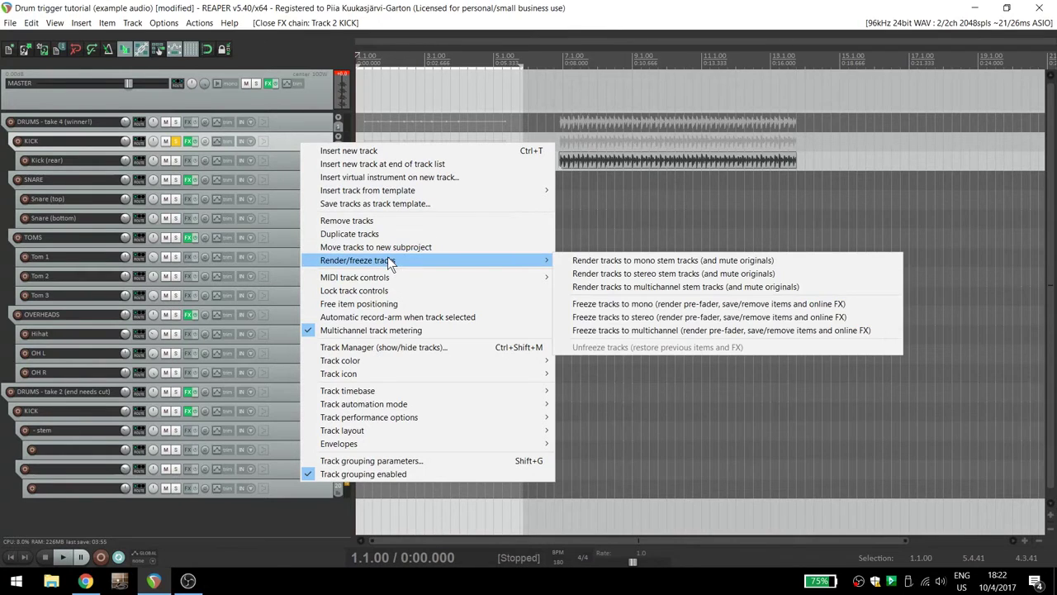
pyautogui.click(602, 261)
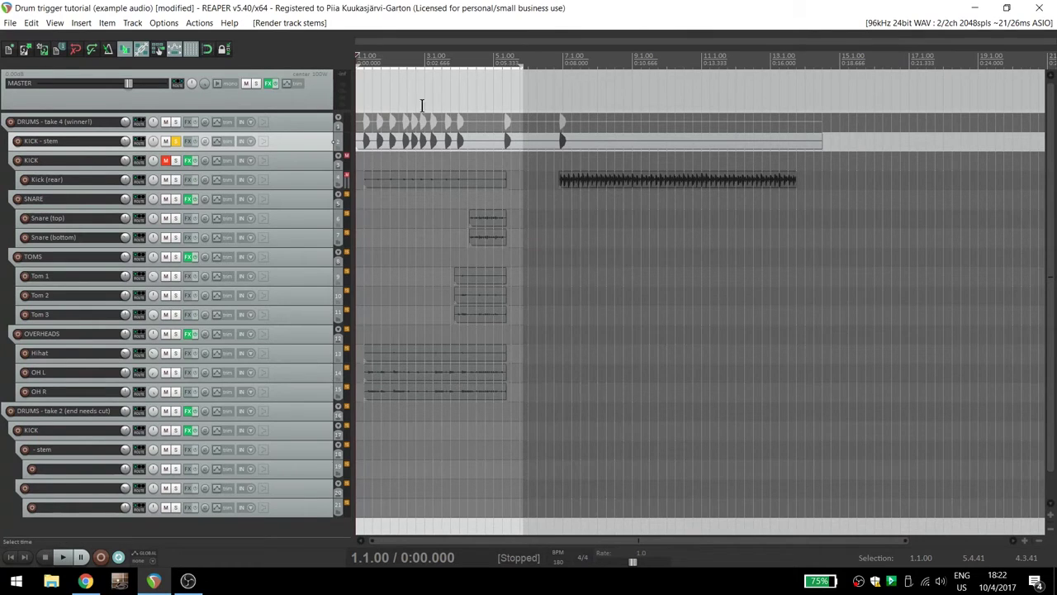
pyautogui.rightClick(347, 165)
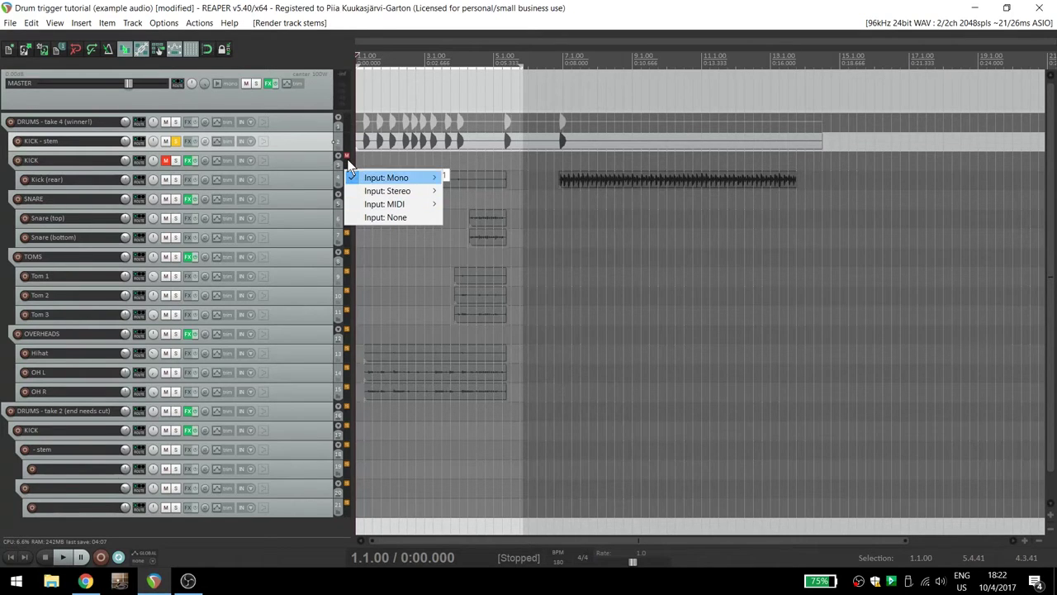
# - Zoom in and nudge the KICK - stem item slightly later on the timeline
pyautogui.click(364, 157)
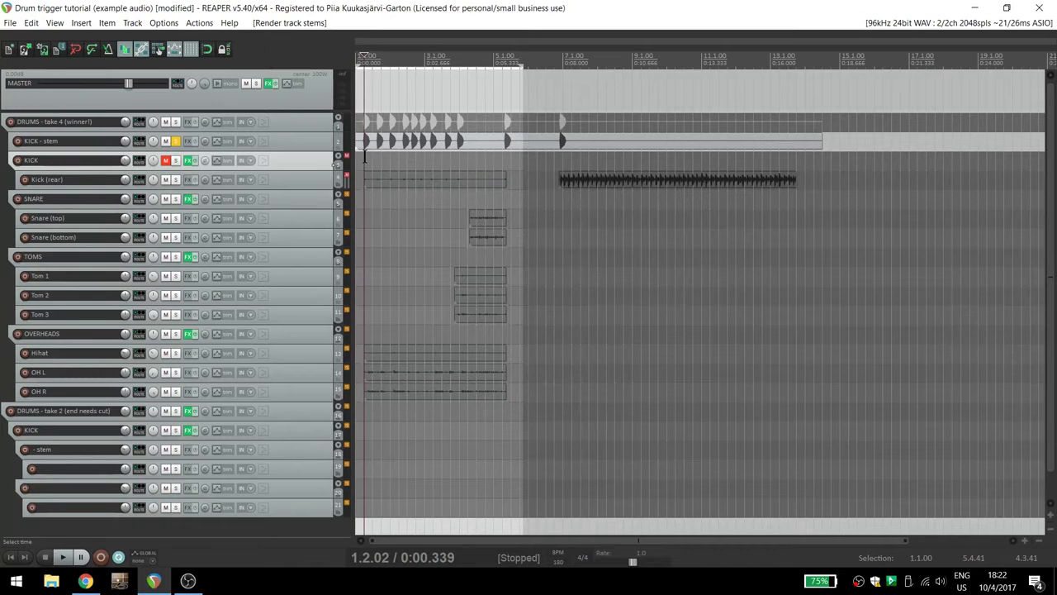
pyautogui.scroll(1, 365, 156)
pyautogui.scroll(6, 364, 157)
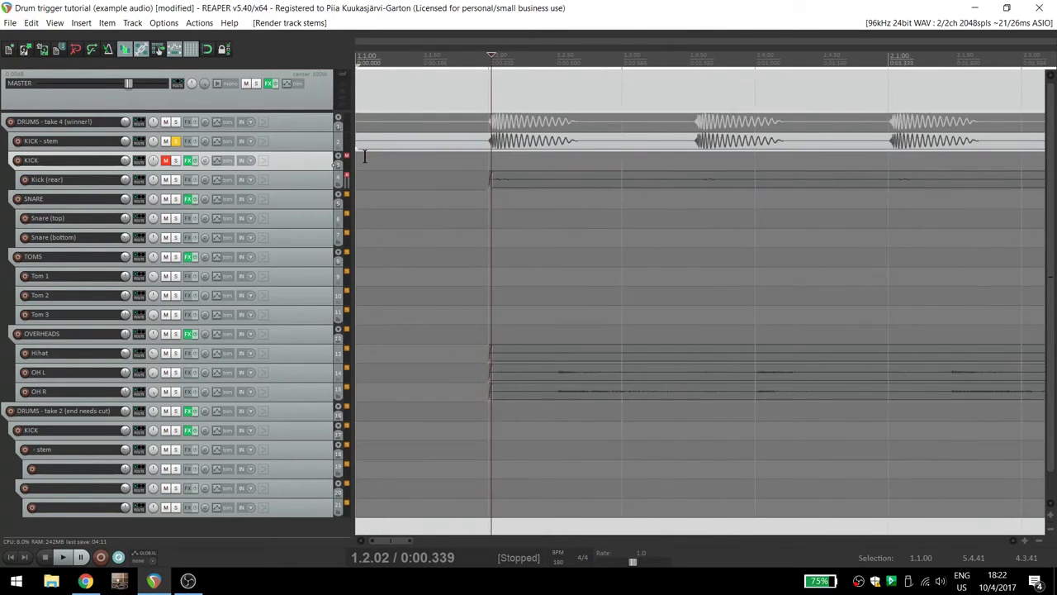
pyautogui.scroll(1, 364, 157)
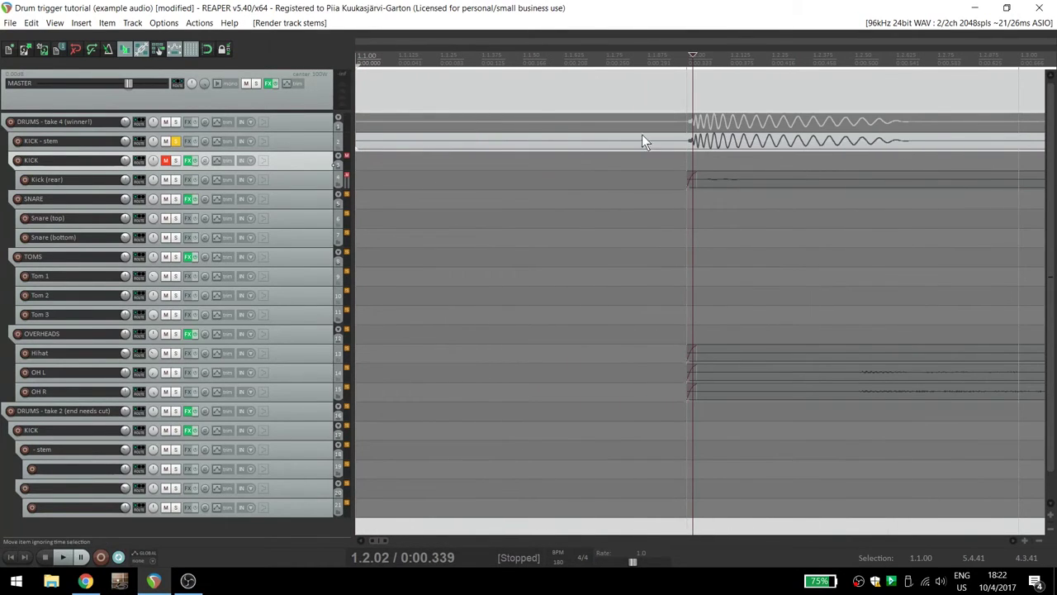
pyautogui.click(709, 144)
pyautogui.moveTo(725, 154); pyautogui.dragTo(730, 142)
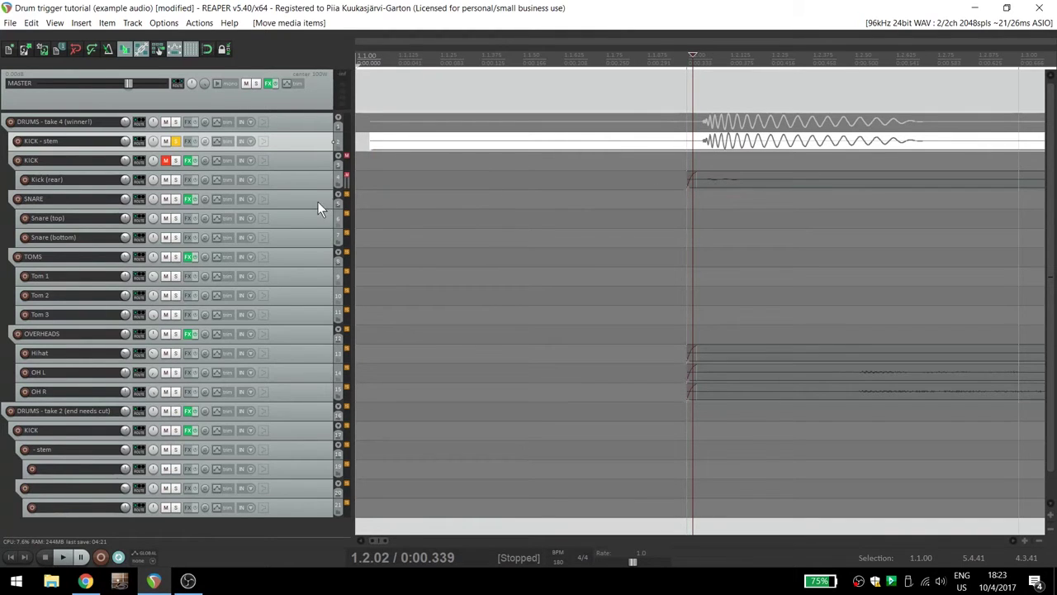
# - Unmute the KICK folder and mute the KICK - stem track
pyautogui.moveTo(315, 189); pyautogui.dragTo(282, 409)
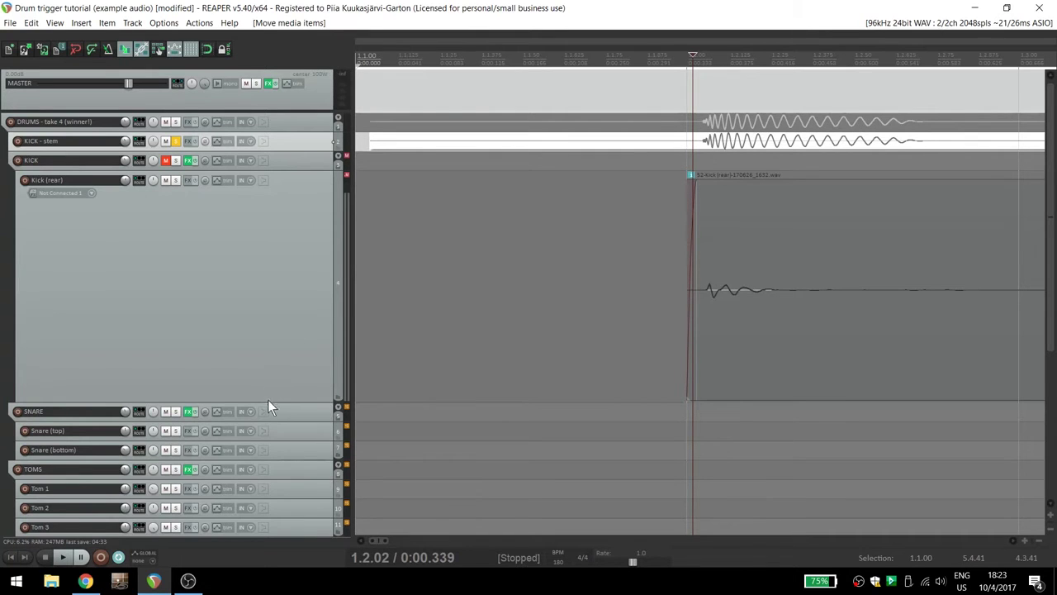
pyautogui.moveTo(268, 400); pyautogui.dragTo(273, 176)
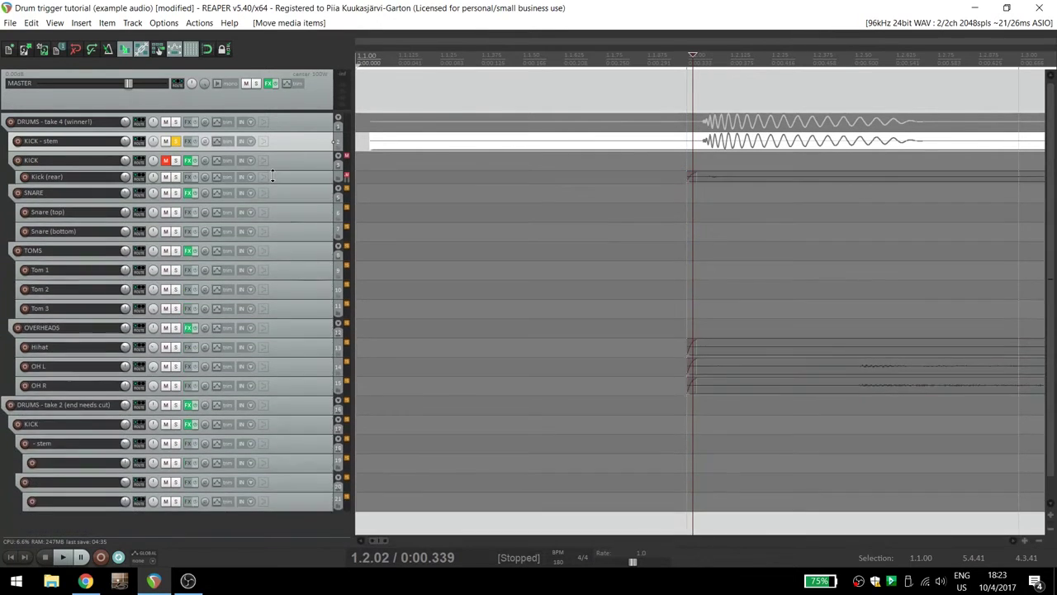
pyautogui.click(166, 160)
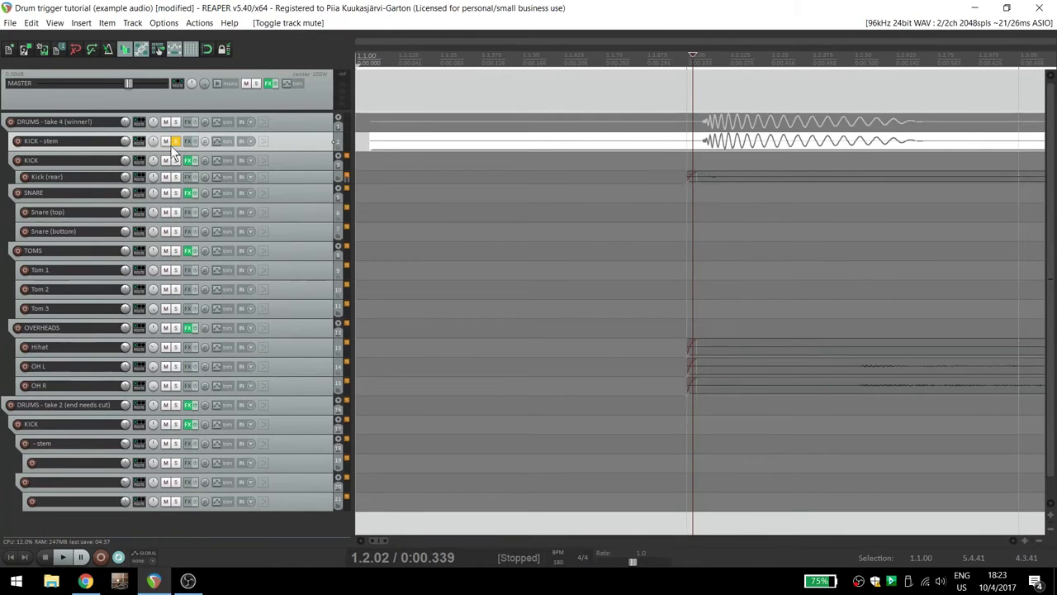
pyautogui.click(169, 141)
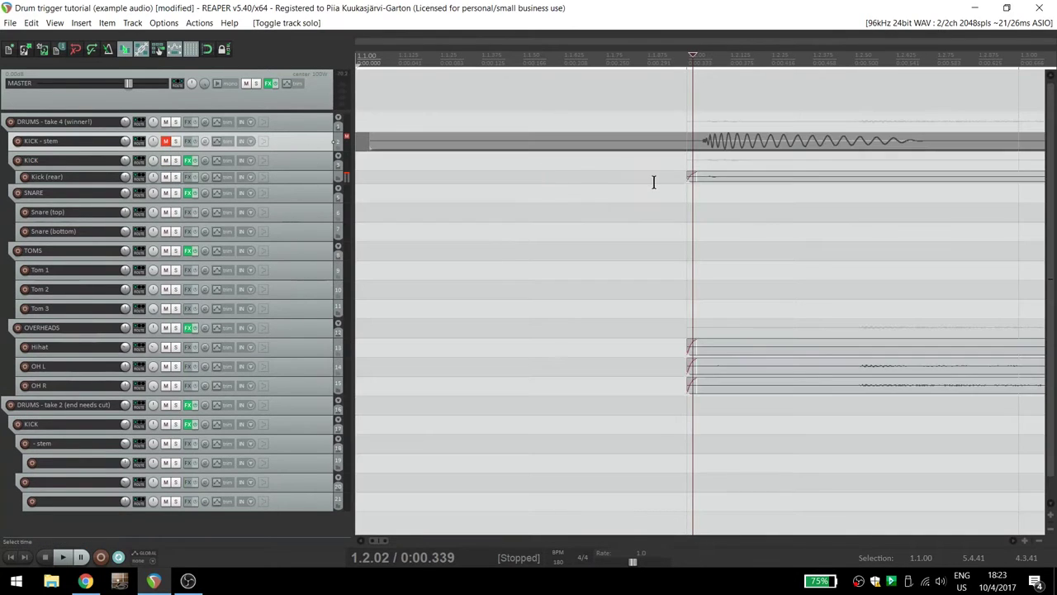
pyautogui.scroll(-2, 655, 182)
pyautogui.scroll(-6, 655, 182)
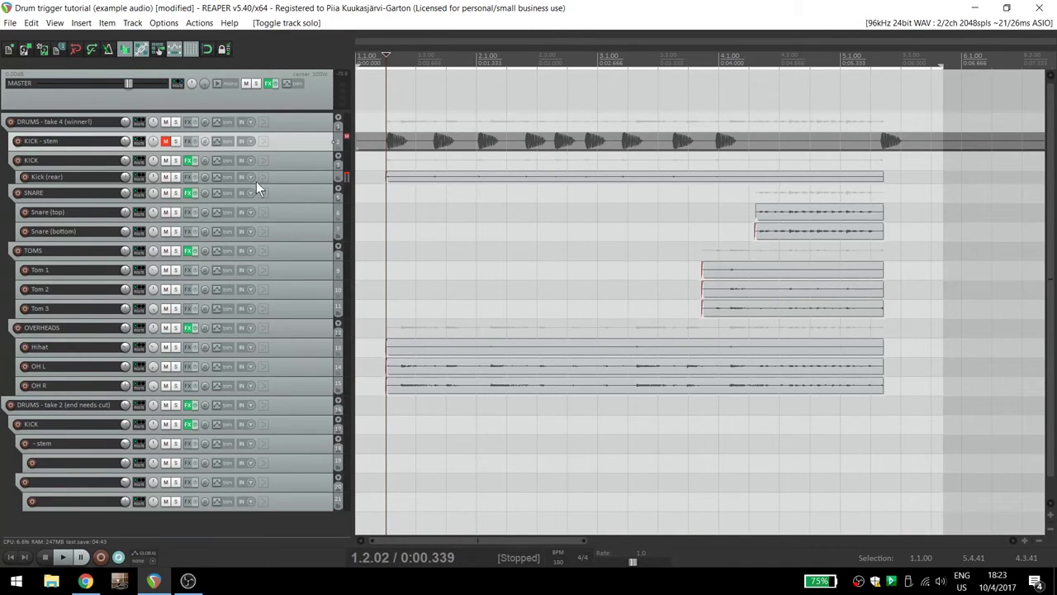
# - Delete ReaSamplOmatic5000 from the KICK folder's FX chain, leaving ReaGate
pyautogui.click(189, 161)
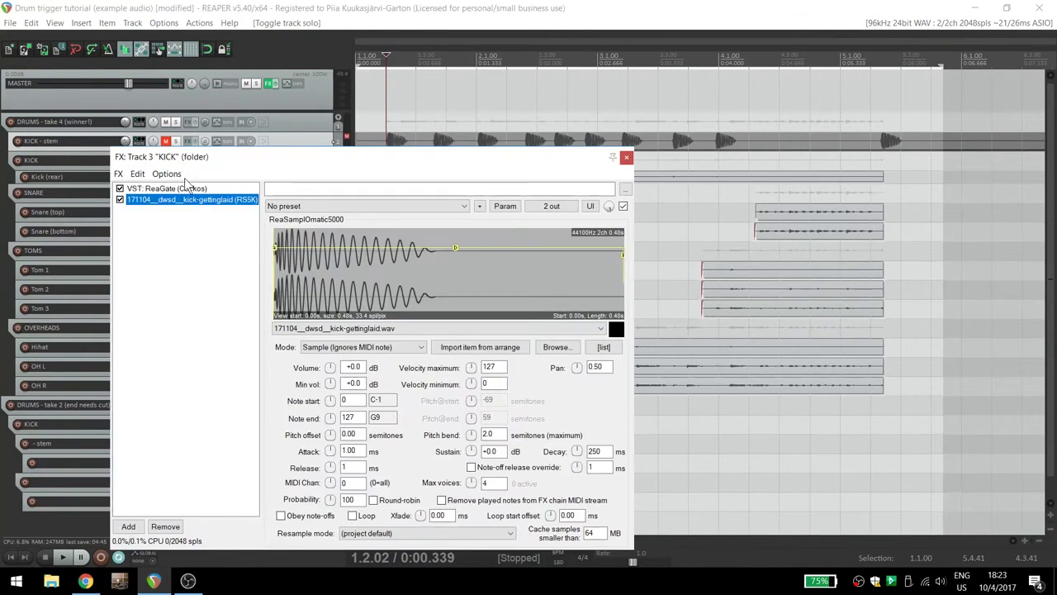
pyautogui.press('Delete')
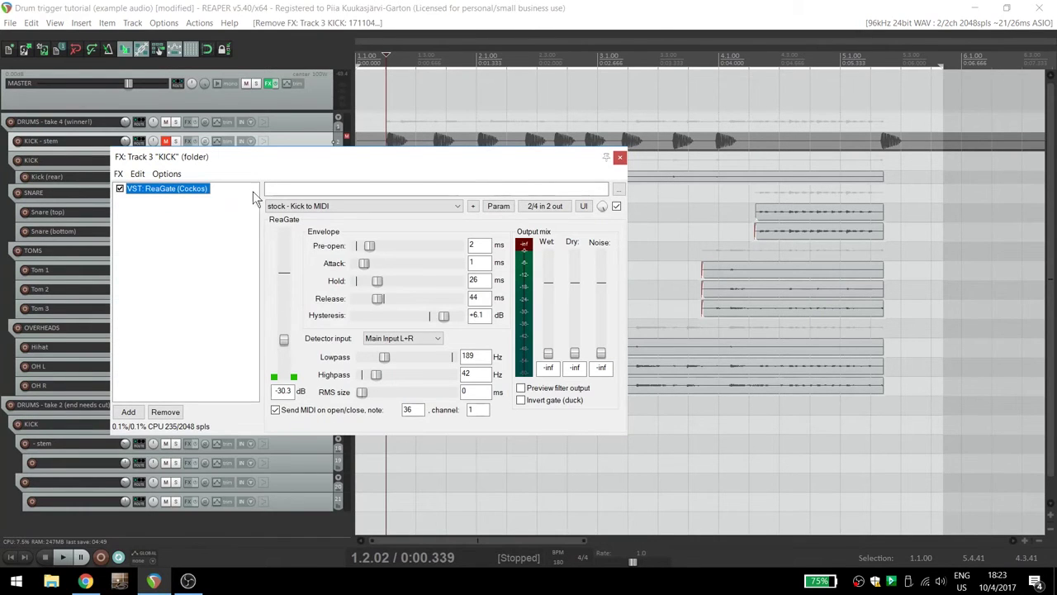
pyautogui.click(321, 208)
pyautogui.click(321, 209)
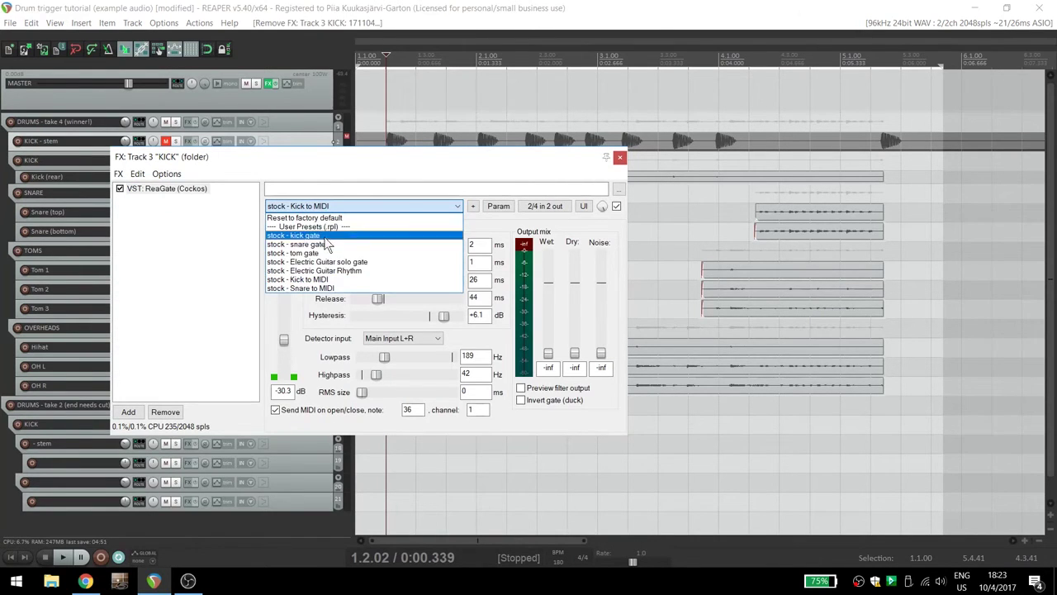
pyautogui.click(240, 285)
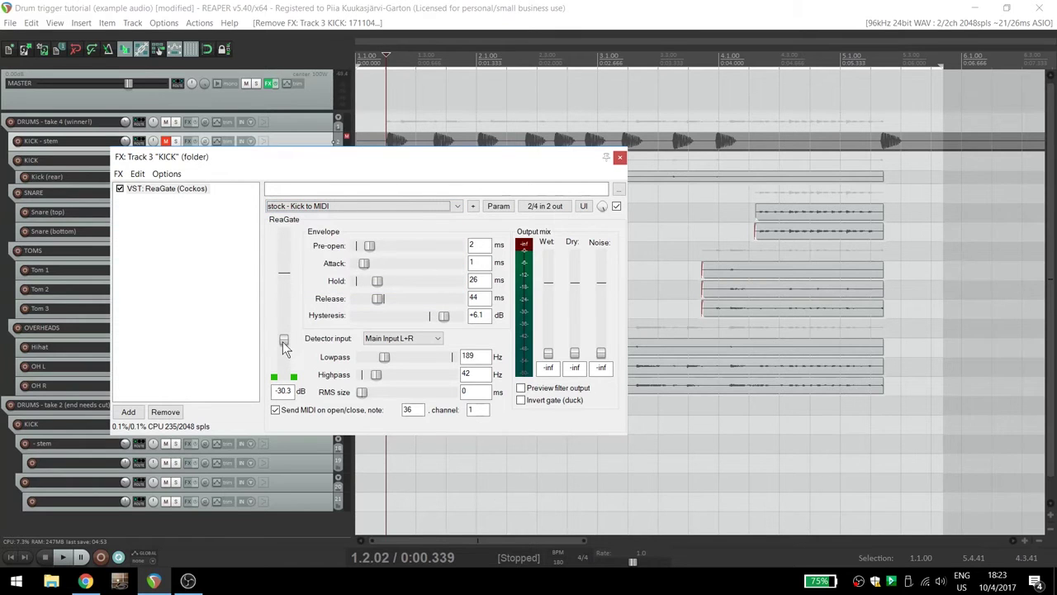
# - Add MT-PowerDrumKit after ReaGate, skip its start screen, and audition it
pyautogui.doubleClick(208, 302)
pyautogui.write('mt')
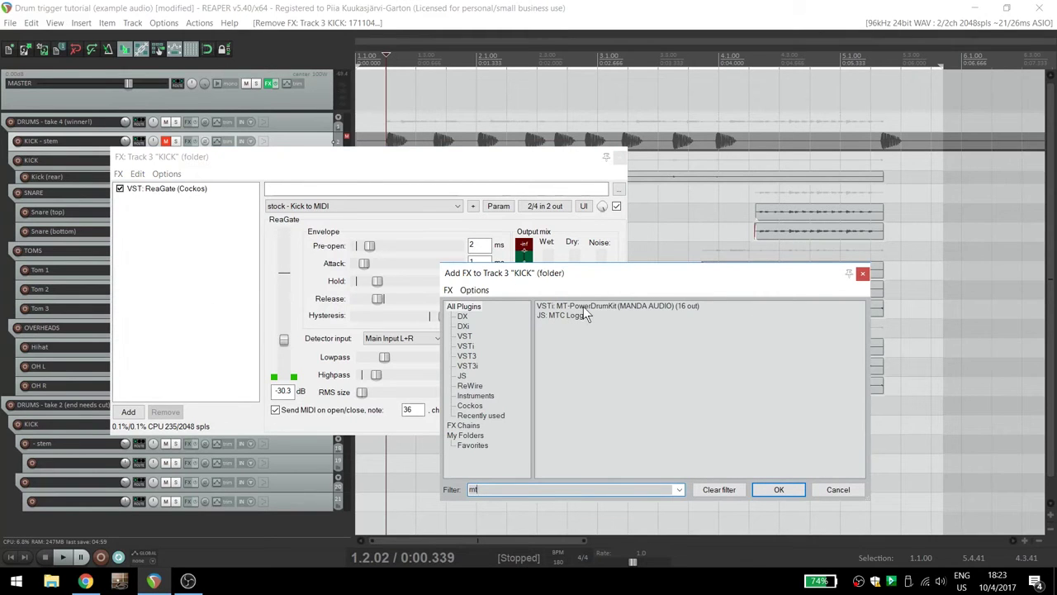
pyautogui.click(583, 306)
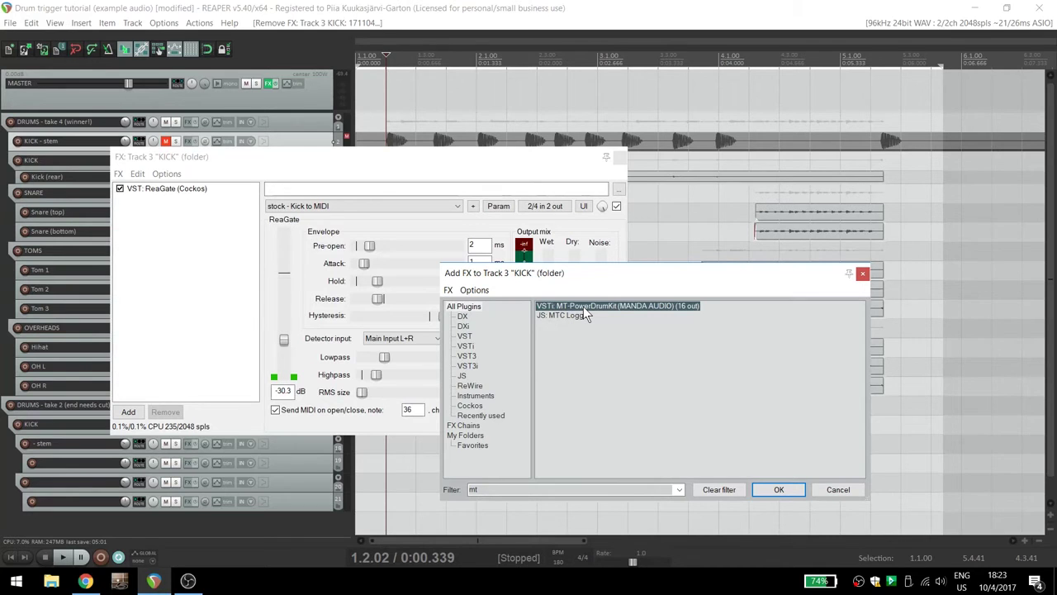
pyautogui.doubleClick(583, 306)
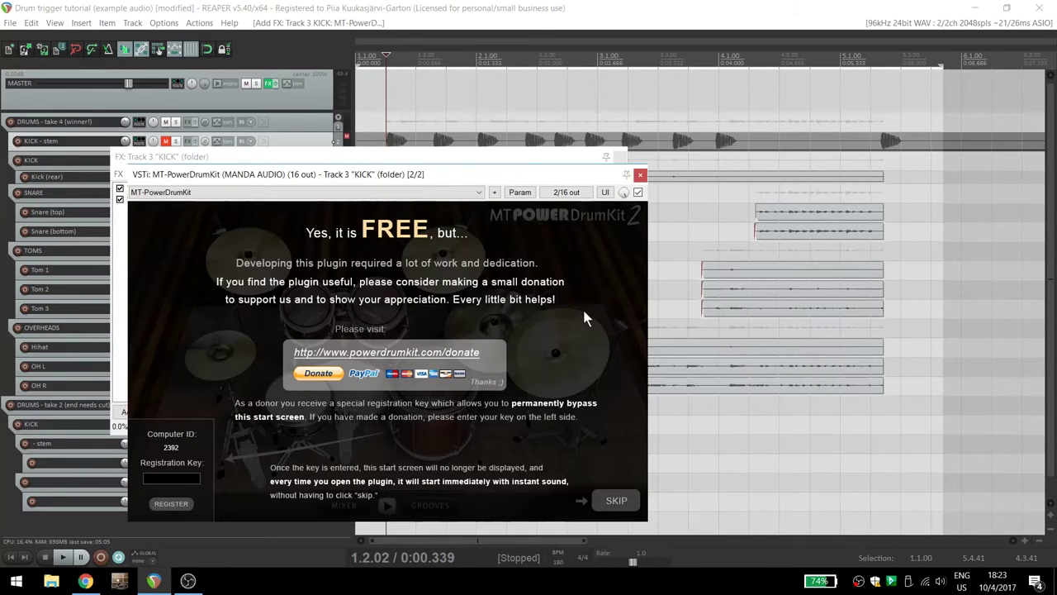
pyautogui.click(614, 501)
pyautogui.press('space')
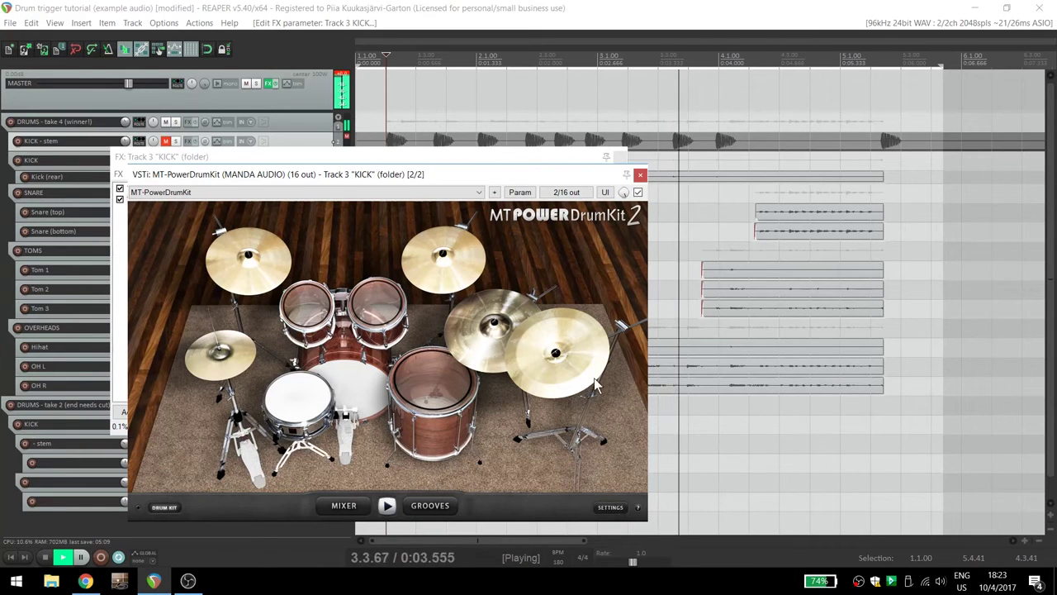
pyautogui.press('space')
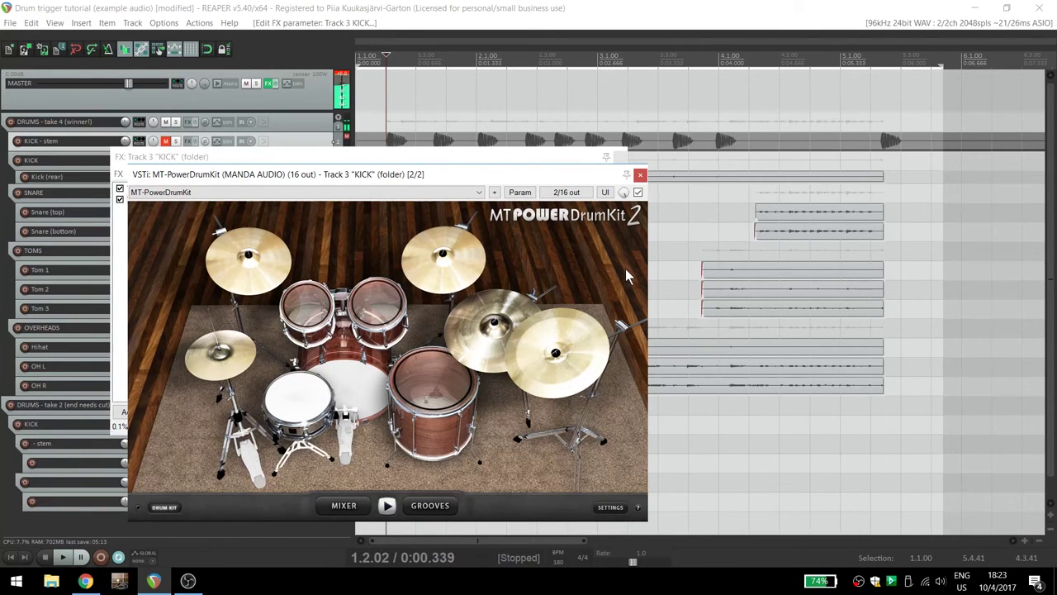
pyautogui.click(640, 175)
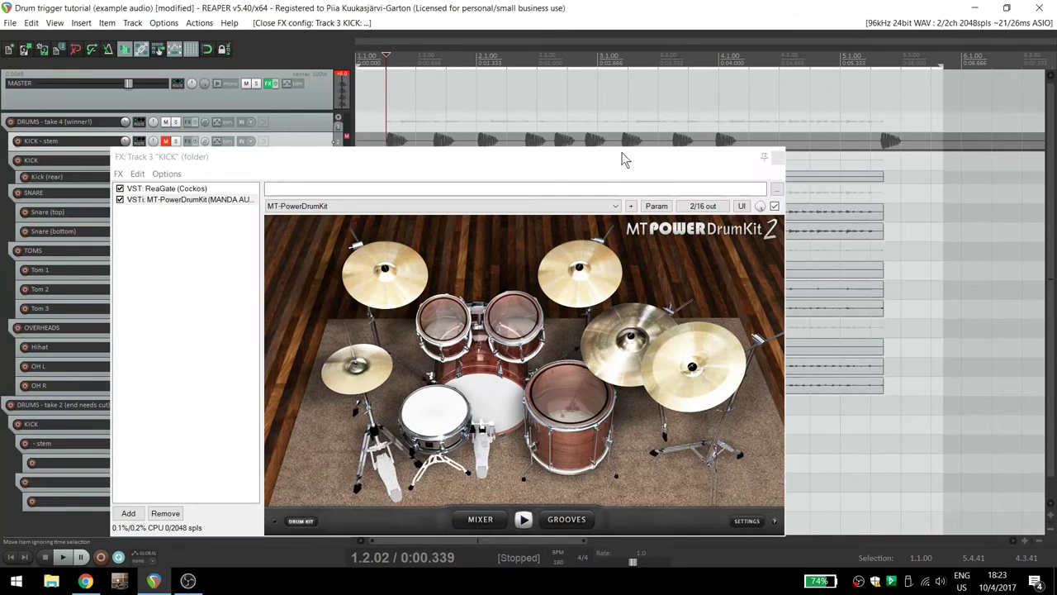
pyautogui.click(777, 158)
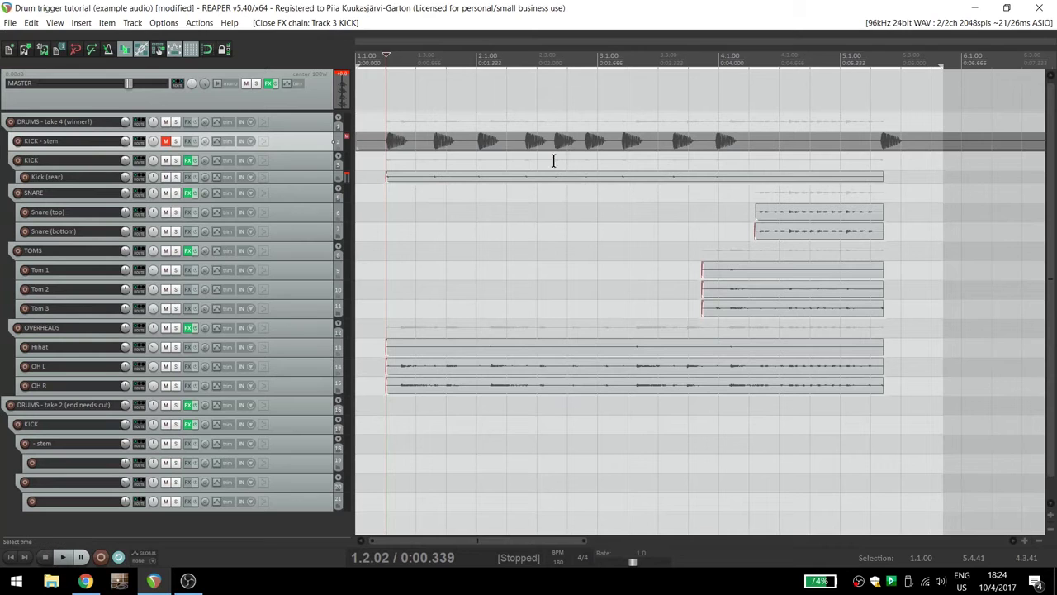
# - Scroll the arrange view right along the timeline
pyautogui.hscroll(10, 506, 166)
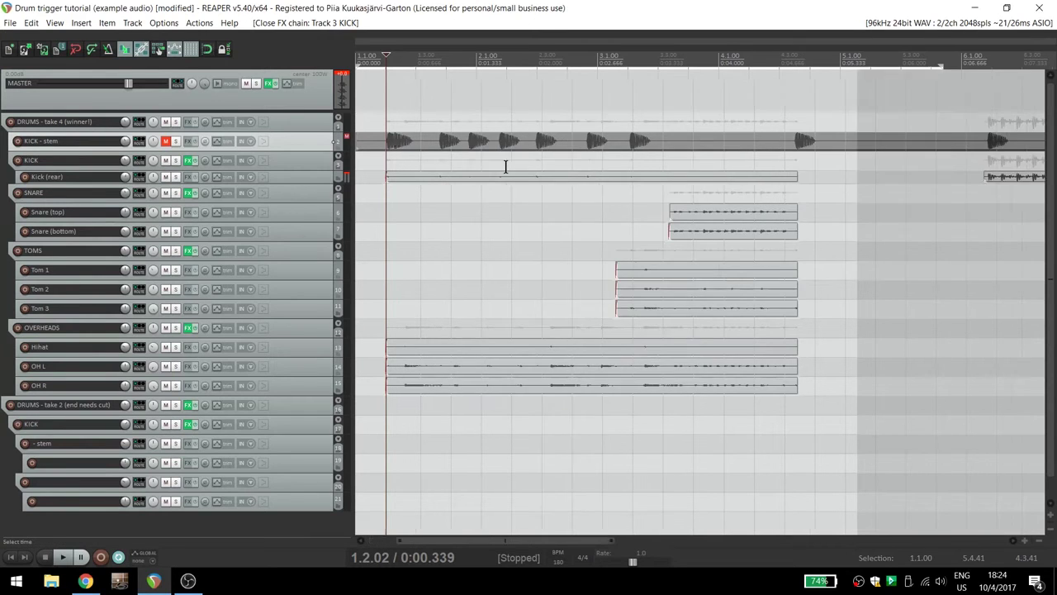
pyautogui.hscroll(3, 505, 166)
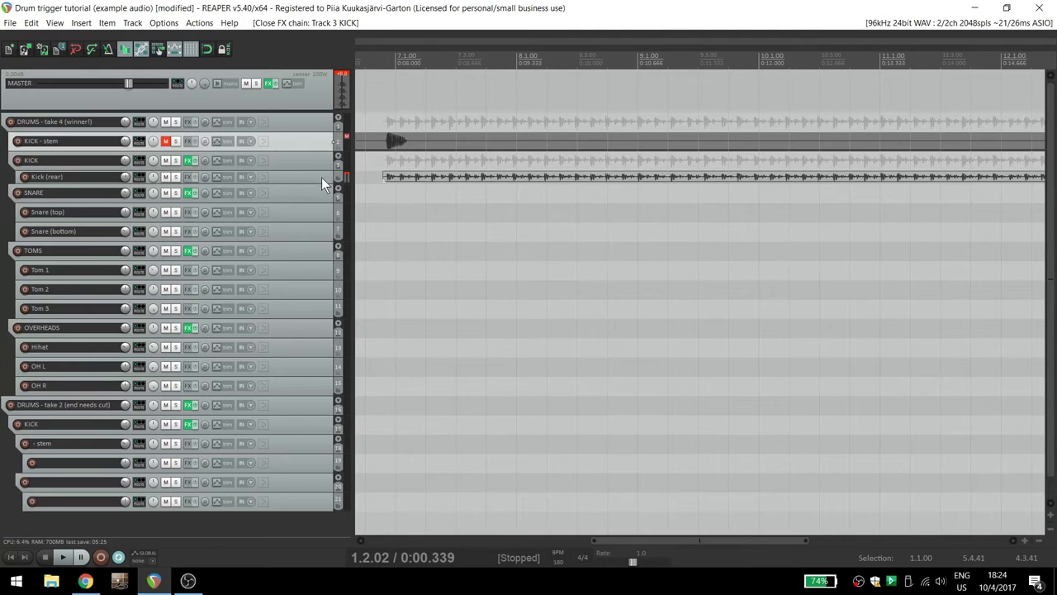
# - Make the Kick (rear) track taller, set the edit position at 7.1.22, and open the KICK folder's FX chain
pyautogui.moveTo(317, 183); pyautogui.dragTo(316, 295)
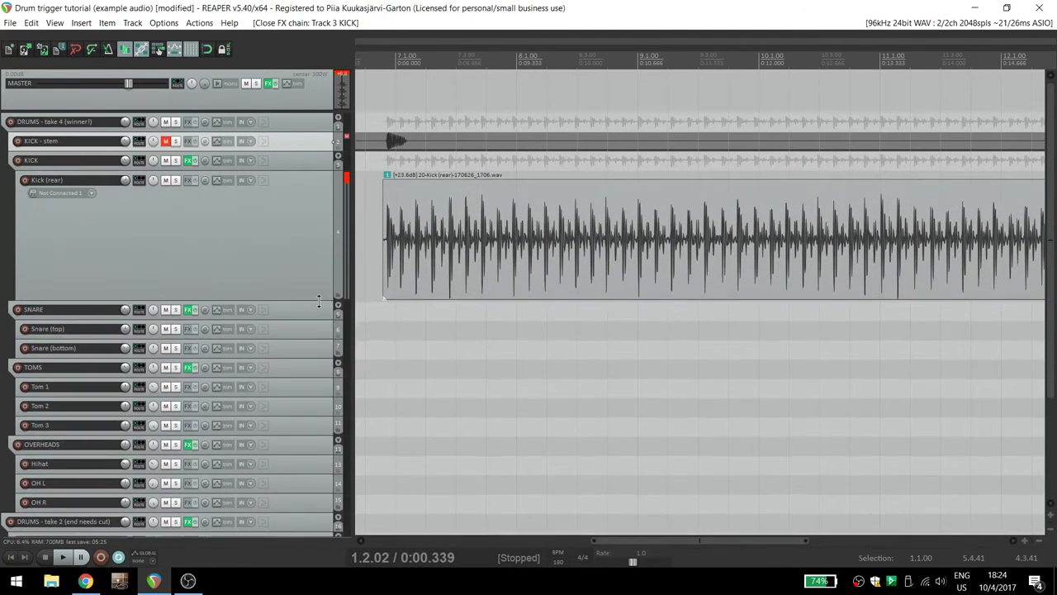
pyautogui.scroll(-5, 501, 260)
pyautogui.scroll(8, 507, 261)
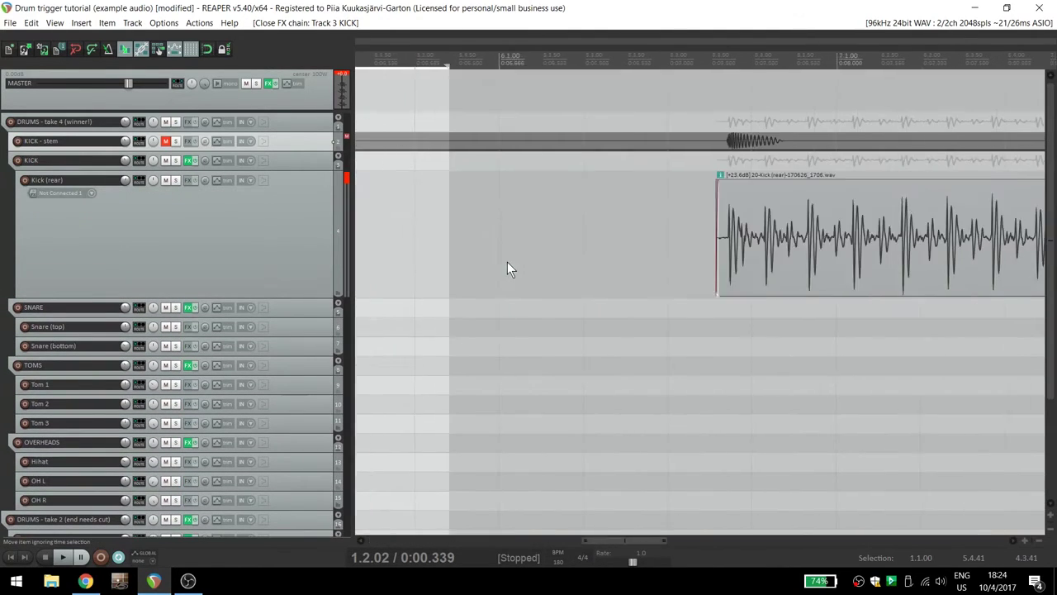
pyautogui.click(426, 124)
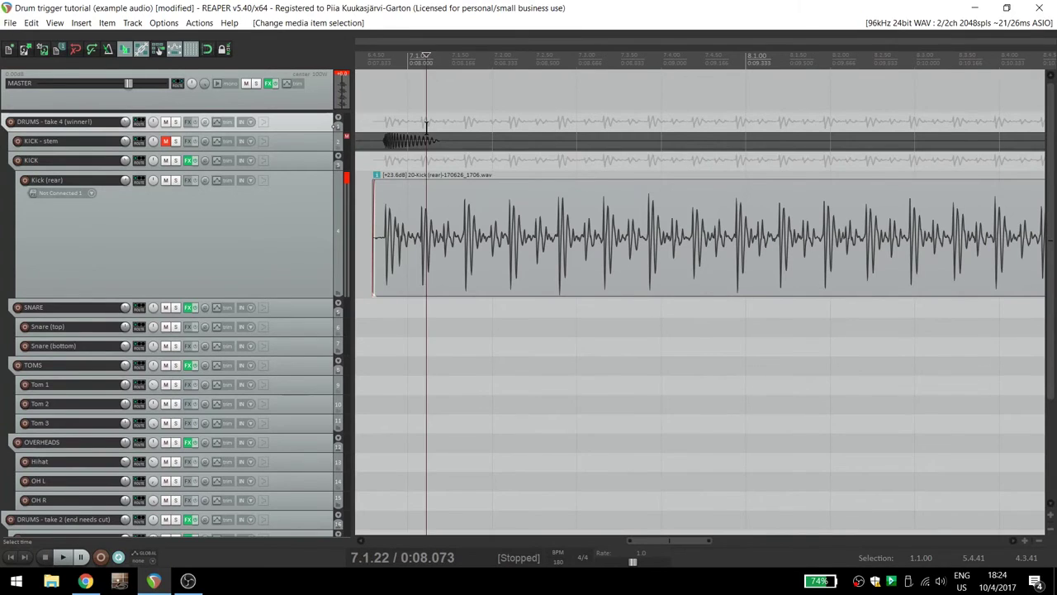
pyautogui.scroll(3, 426, 124)
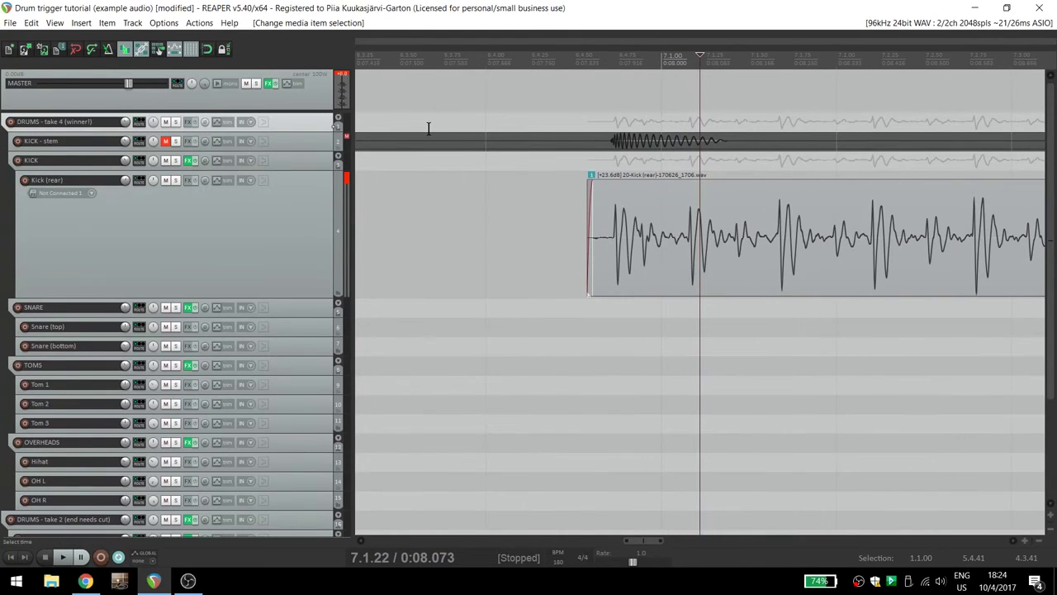
pyautogui.hscroll(5, 428, 128)
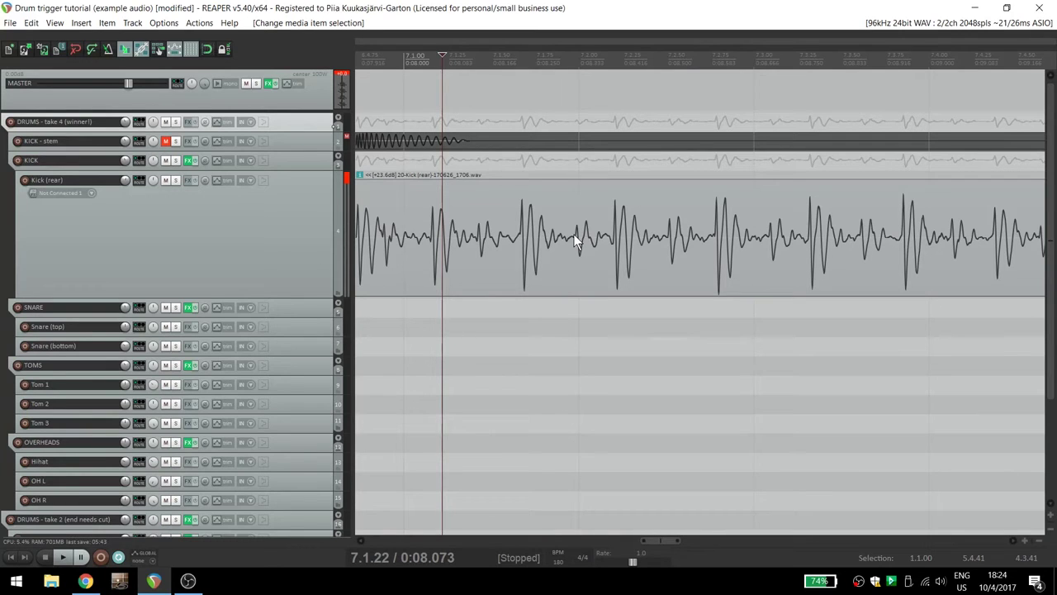
pyautogui.click(190, 162)
# - Keep ReaGate on the 'stock - Kick to MIDI' preset, select the Kick (rear) item, and close the FX chain
pyautogui.click(187, 190)
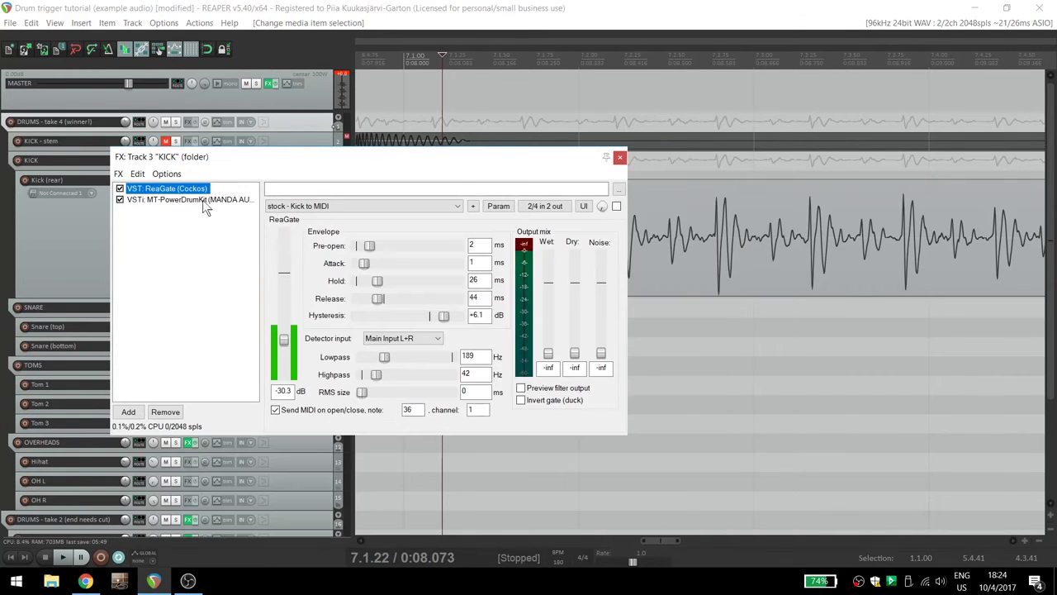
pyautogui.click(379, 207)
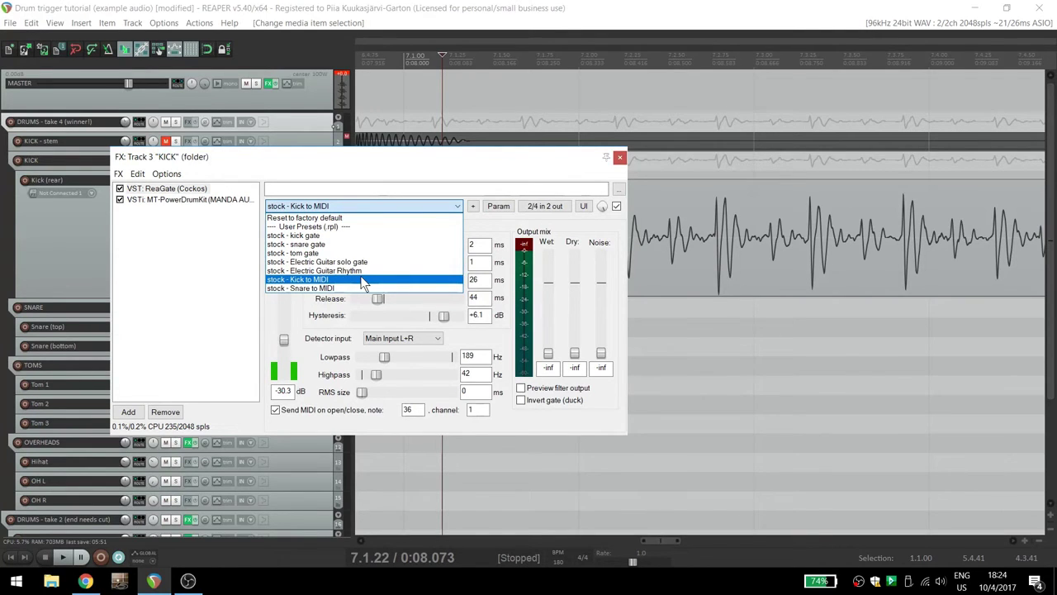
pyautogui.click(246, 269)
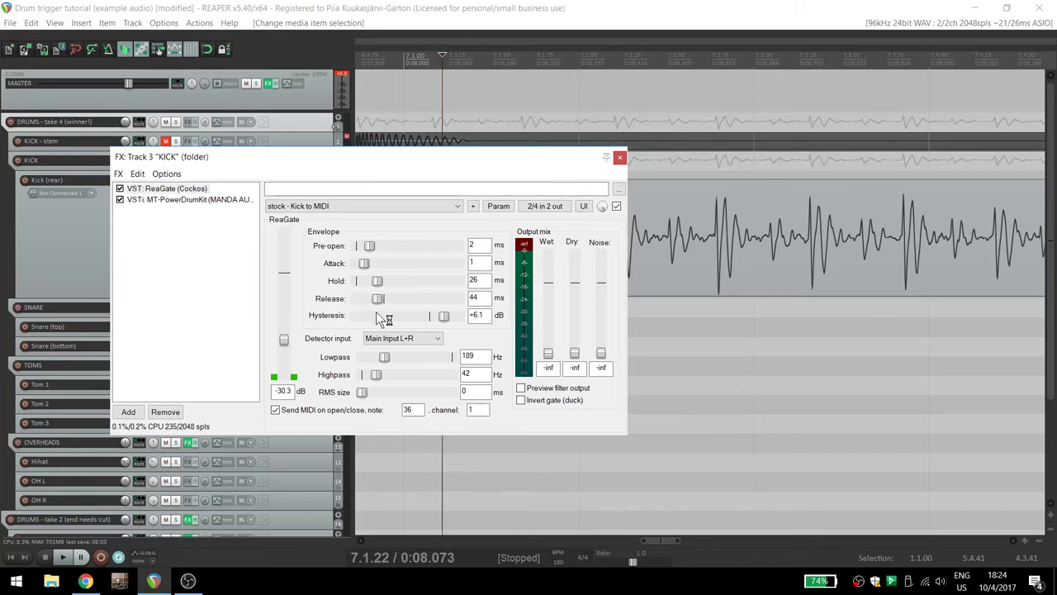
pyautogui.click(672, 219)
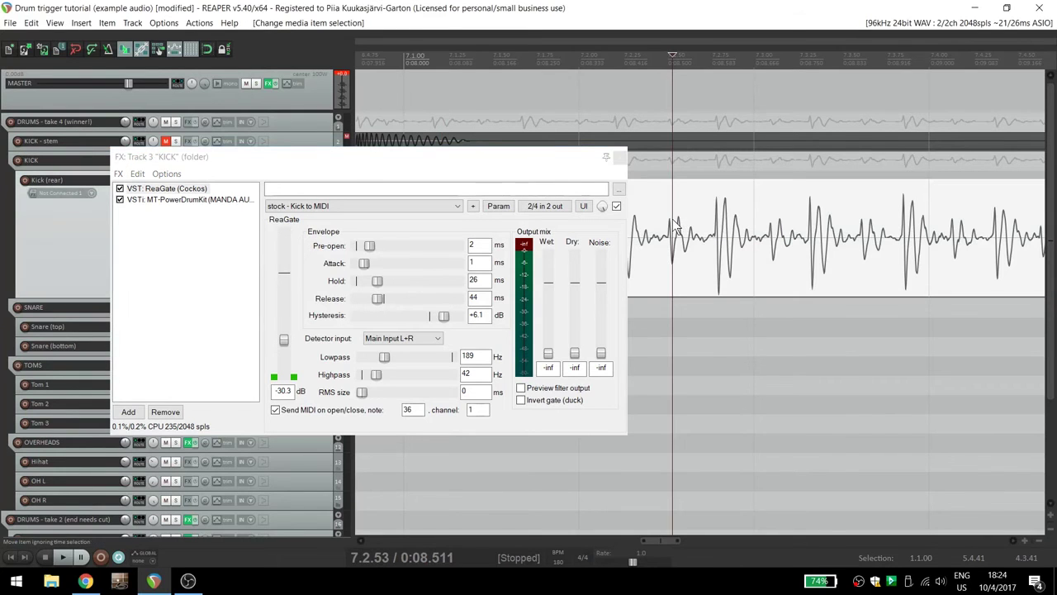
pyautogui.click(620, 157)
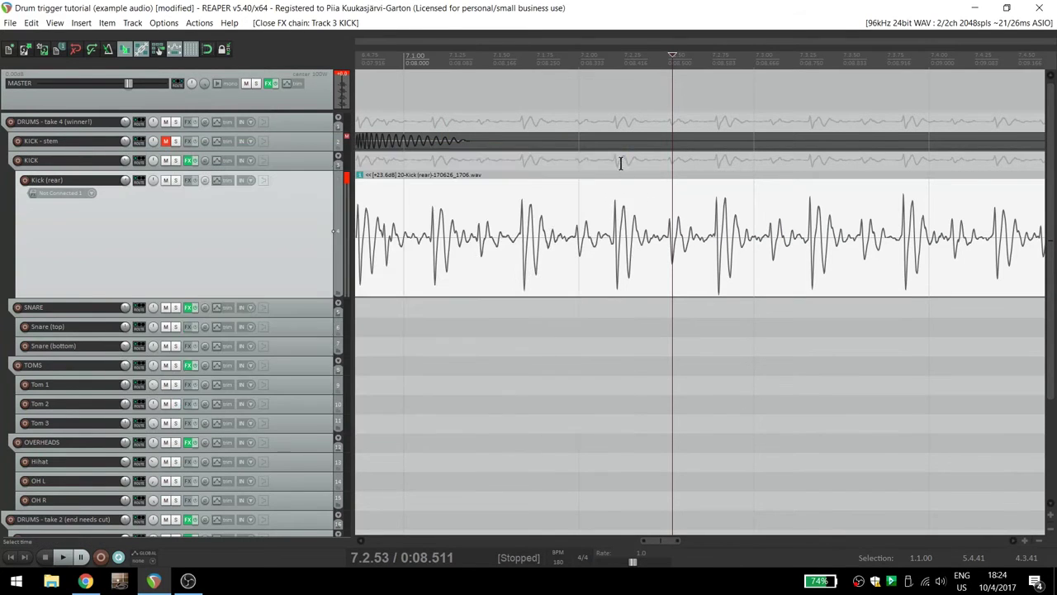
# - Normalize the Kick (rear) item through Item processing
pyautogui.rightClick(621, 238)
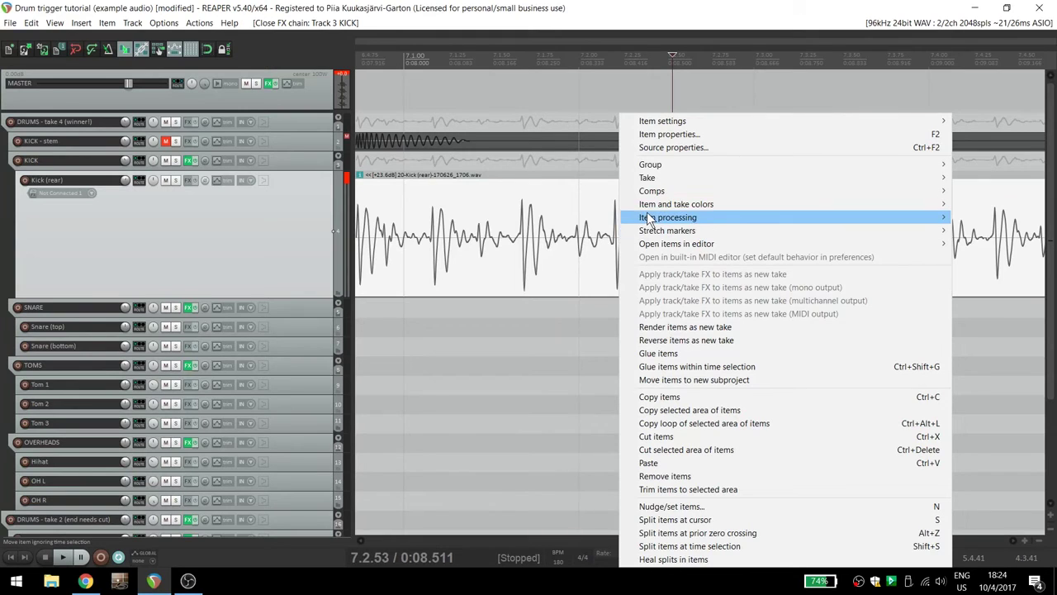
pyautogui.moveTo(648, 219)
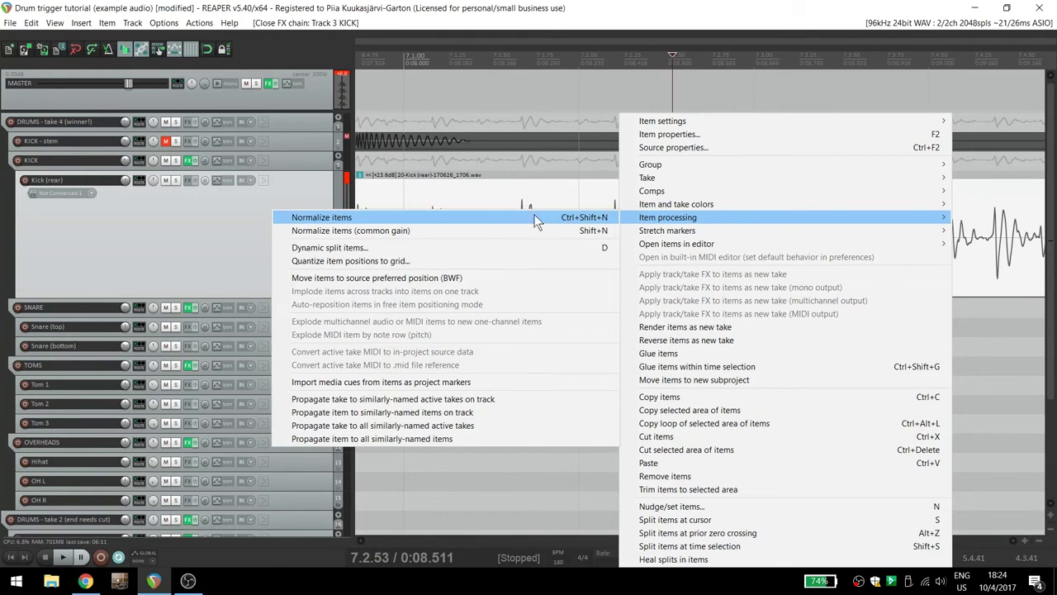
pyautogui.click(344, 216)
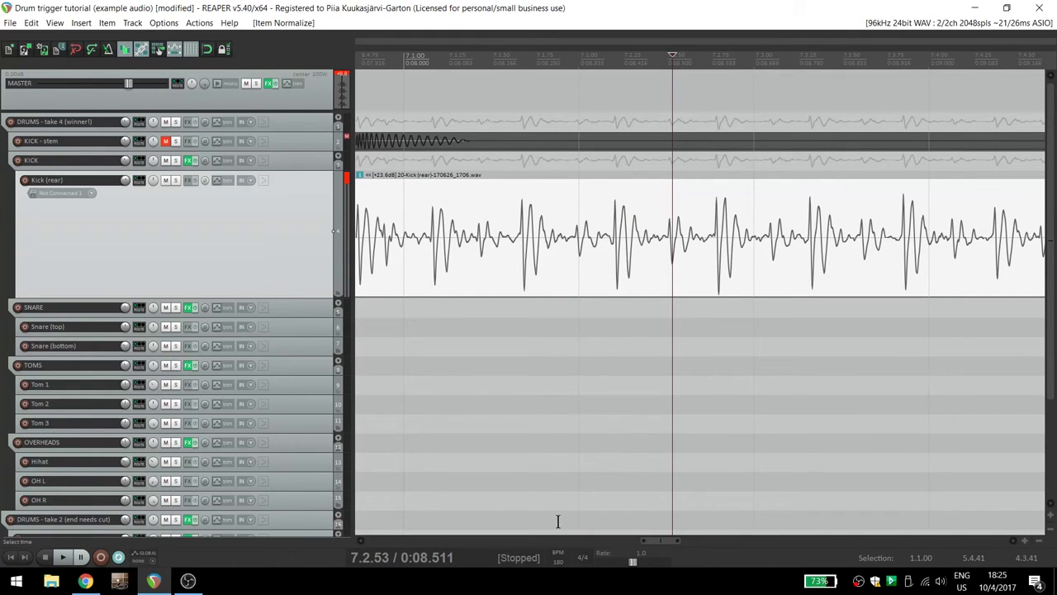
# - Set the project tempo to 90 BPM
pyautogui.click(561, 561)
pyautogui.press('Return')
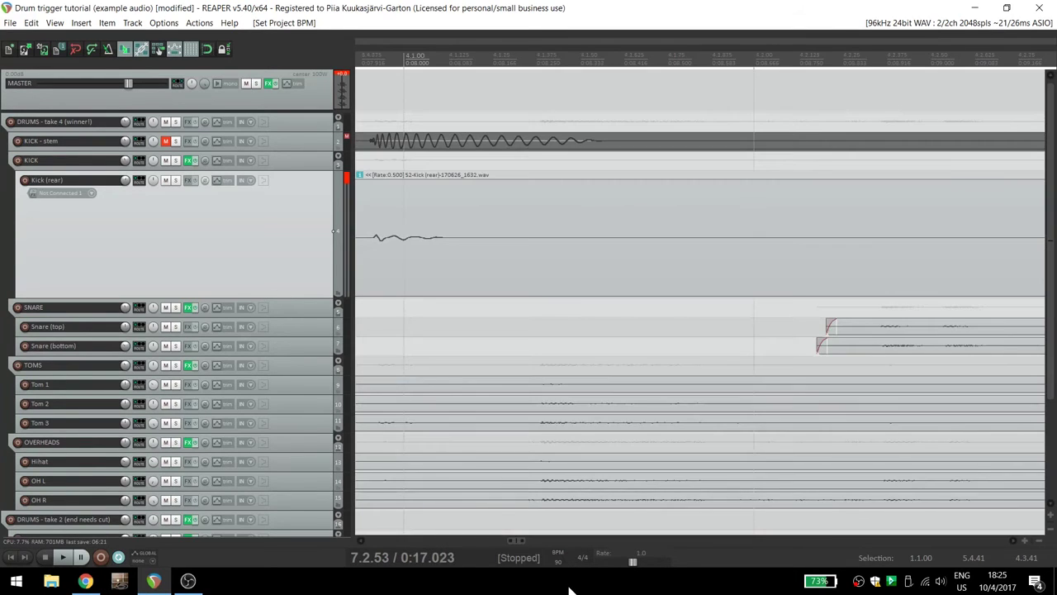
pyautogui.scroll(-3, 675, 368)
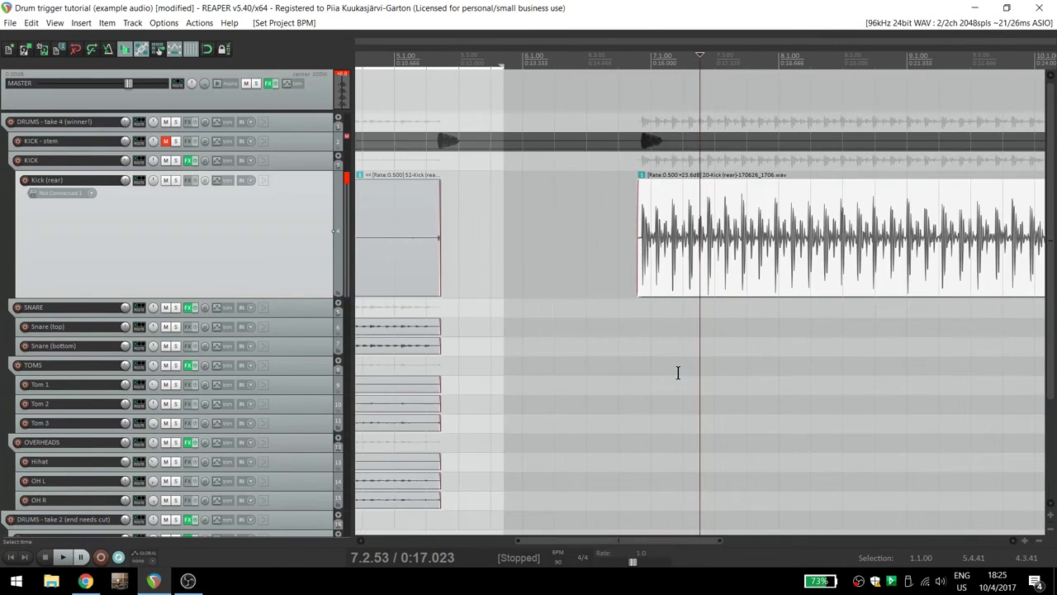
pyautogui.scroll(2, 673, 364)
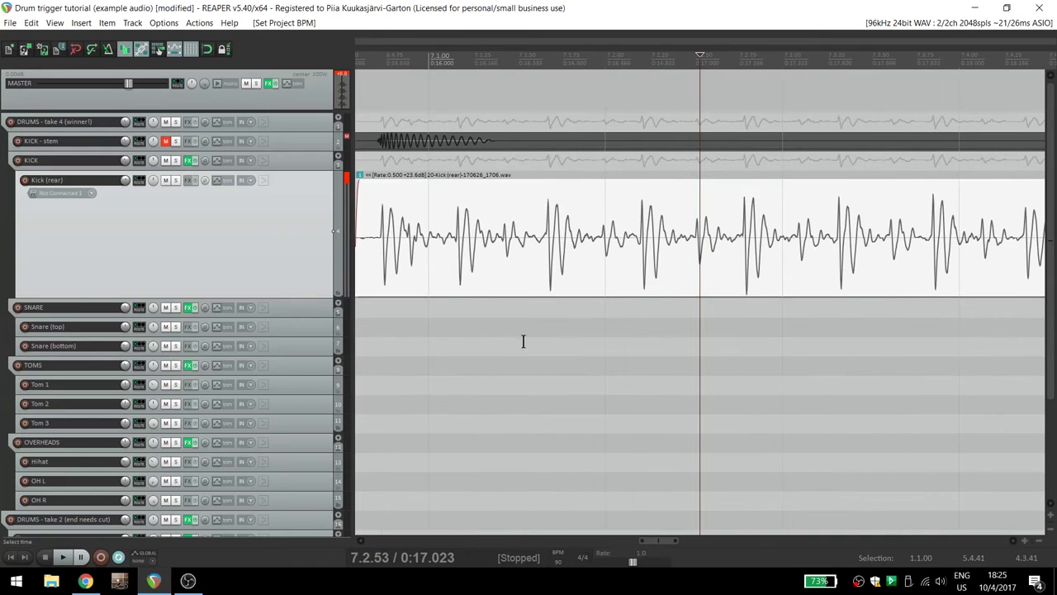
pyautogui.scroll(-1, 523, 341)
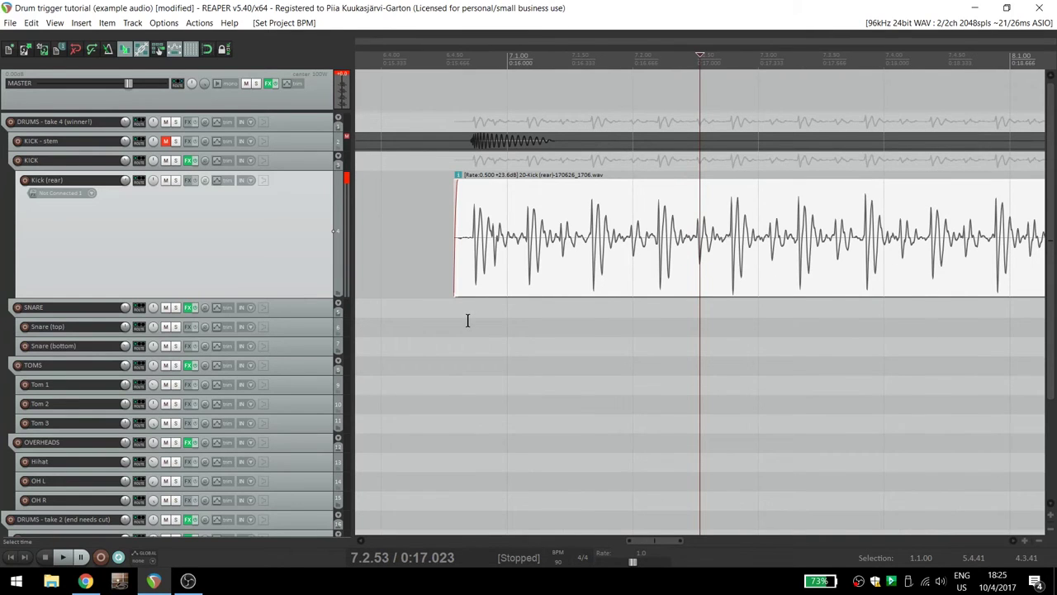
# - Raise the KICK folder's ReaGate threshold to about -13 dB while playing back the kick
pyautogui.click(444, 306)
pyautogui.press('space')
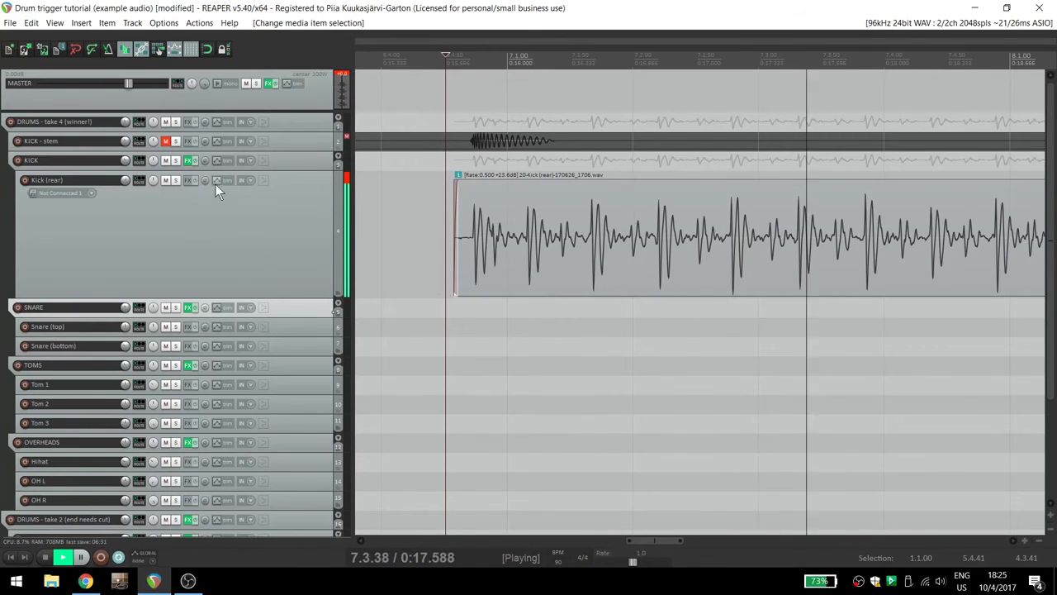
pyautogui.click(190, 160)
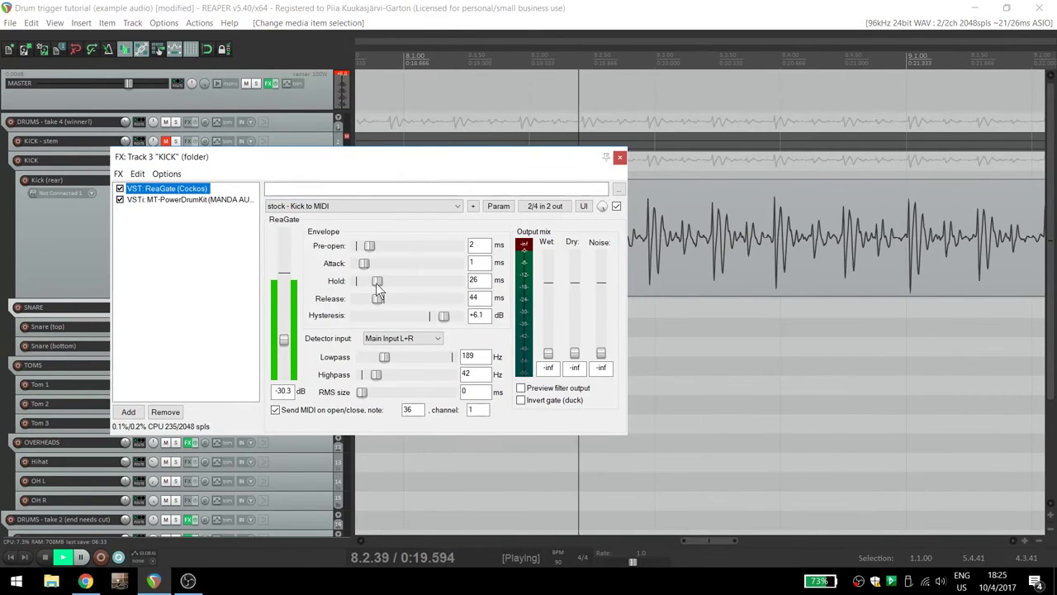
pyautogui.moveTo(284, 339); pyautogui.dragTo(284, 308)
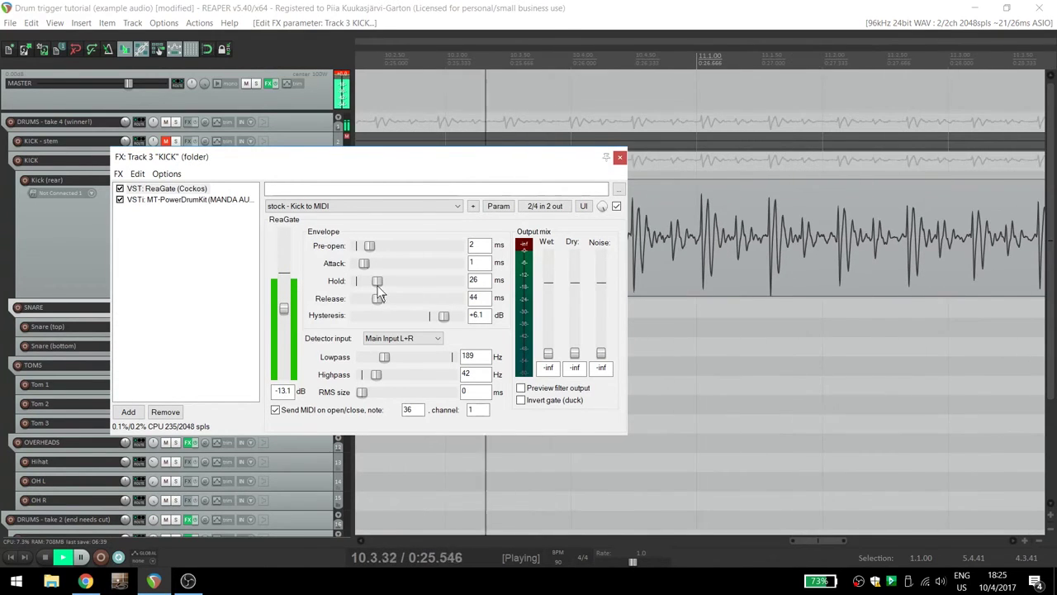
pyautogui.click(620, 159)
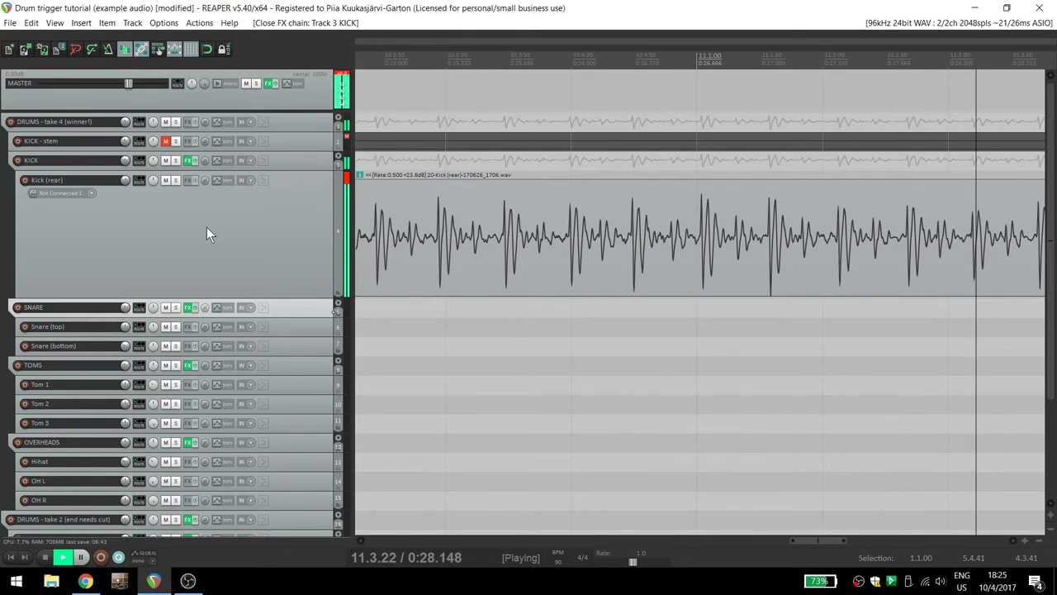
pyautogui.press('space')
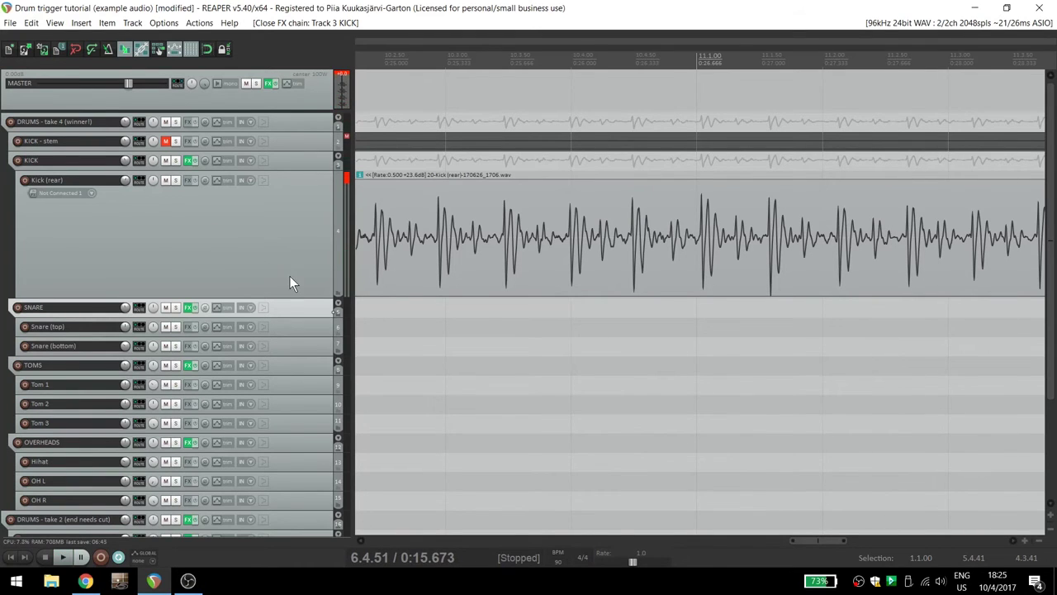
pyautogui.rightClick(289, 276)
# - Insert a new track below Kick (rear), arm it to record MIDI output, and send the KICK folder to it
pyautogui.click(338, 239)
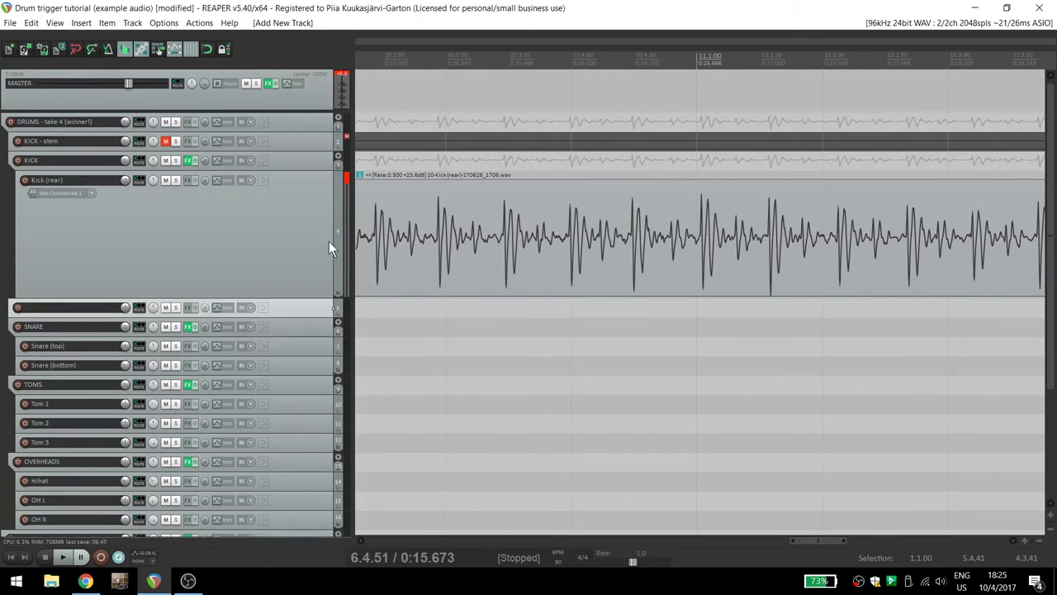
pyautogui.click(19, 310)
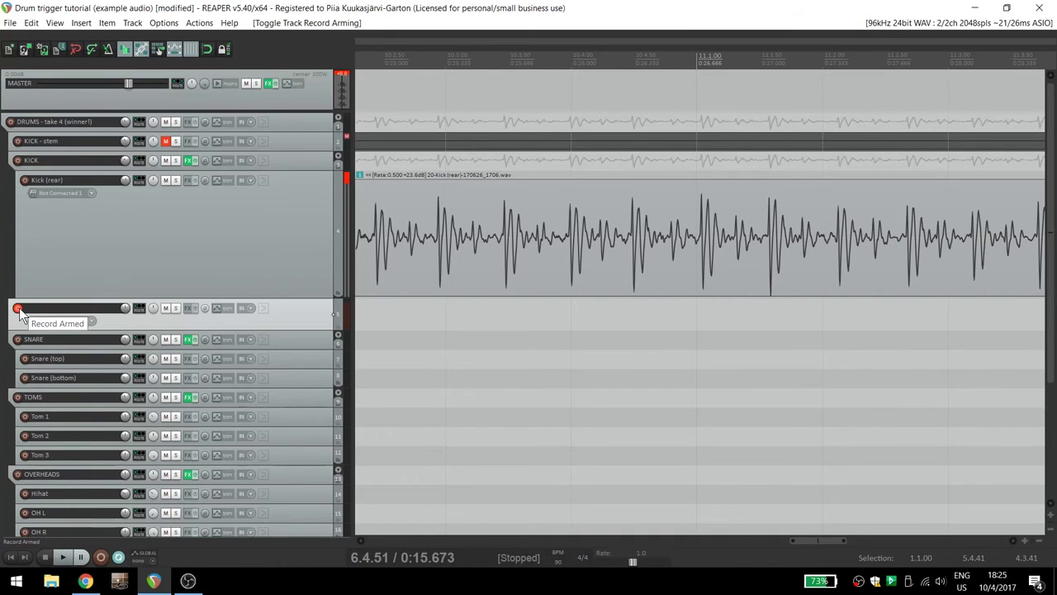
pyautogui.rightClick(18, 309)
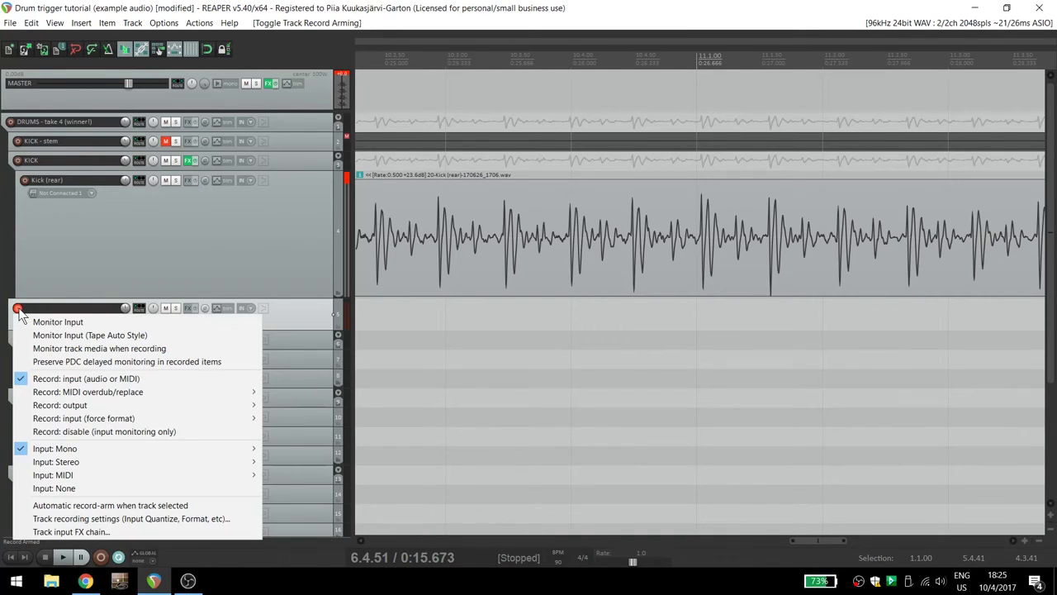
pyautogui.moveTo(74, 405)
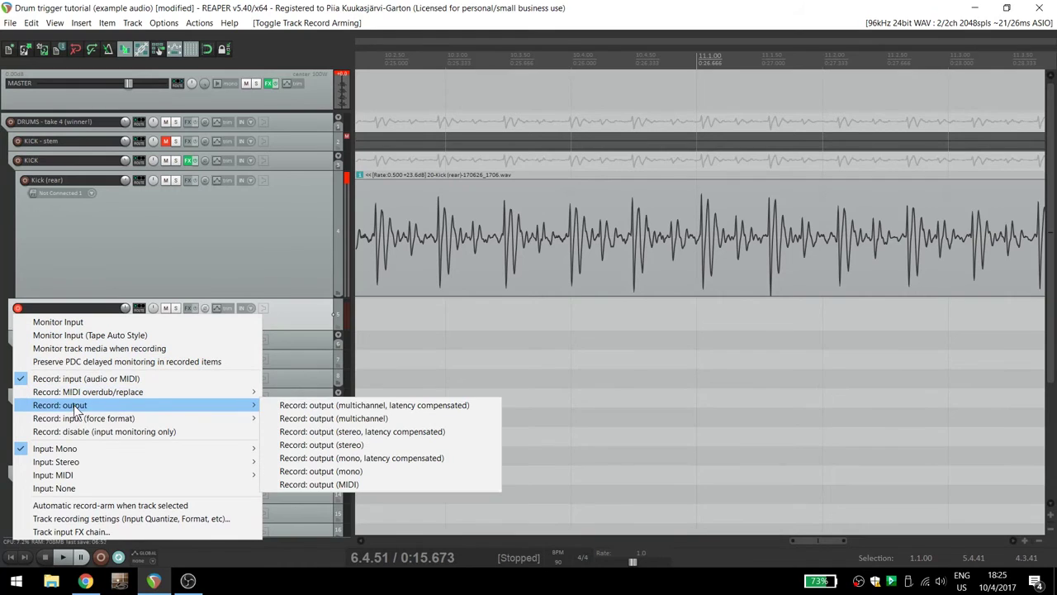
pyautogui.click(326, 484)
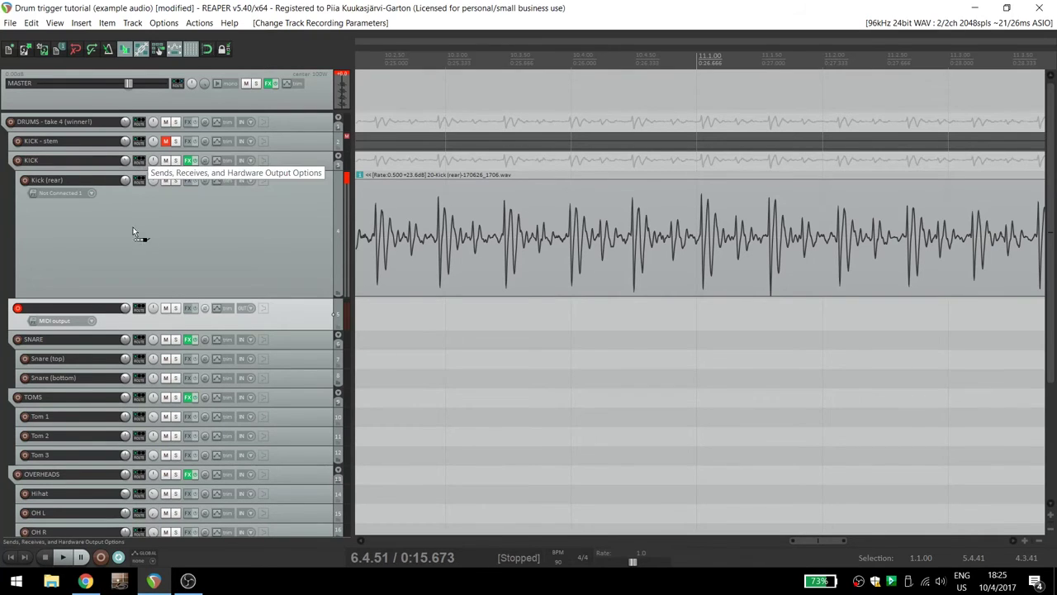
pyautogui.moveTo(138, 309); pyautogui.dragTo(138, 310)
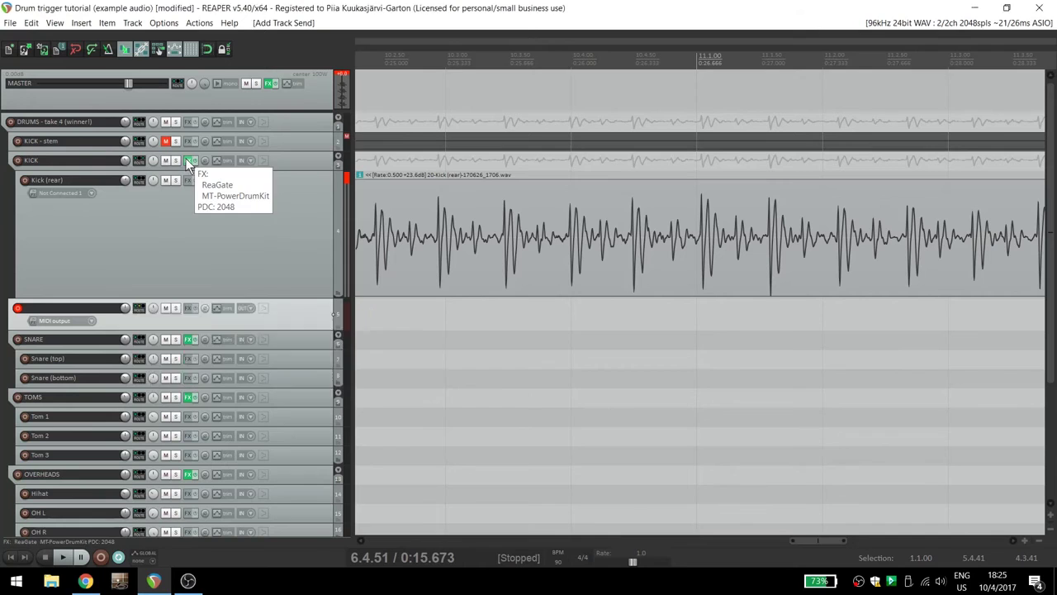
pyautogui.click(186, 159)
# - Bypass MT-PowerDrumKit in the KICK folder's FX chain and close the chain
pyautogui.click(120, 199)
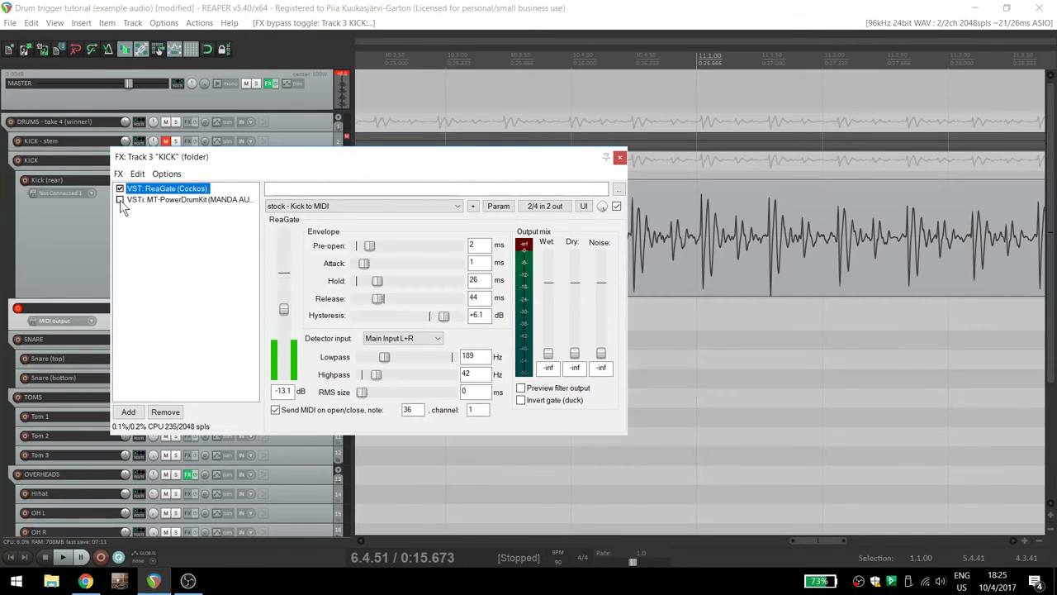
pyautogui.click(620, 157)
pyautogui.scroll(-5, 375, 336)
# - Record ReaGate's output as a MIDI take of C2 kick notes on the enlarged new track
pyautogui.hotkey('ctrl', 'r')
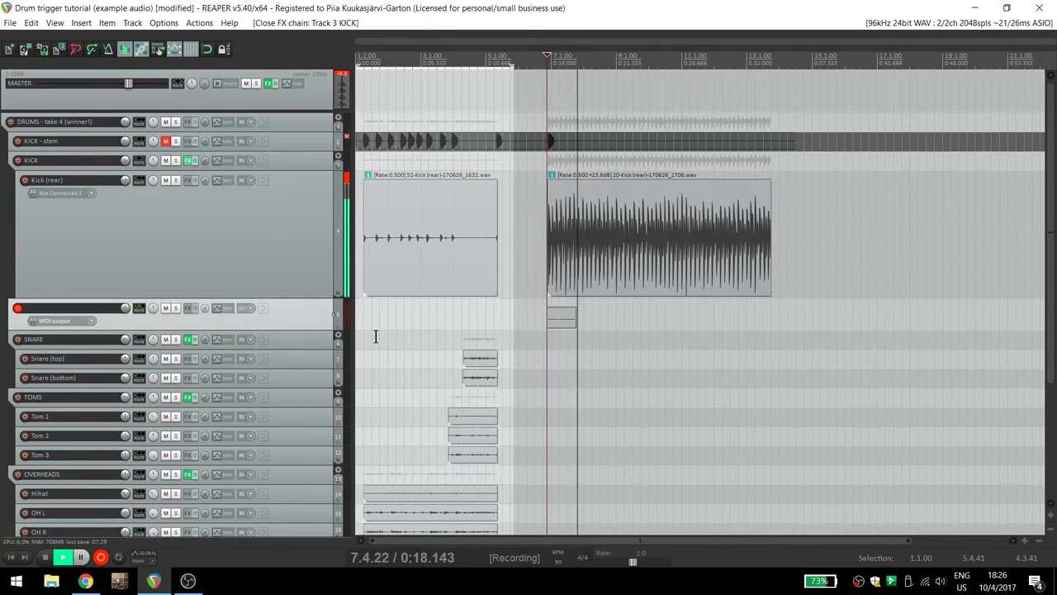
pyautogui.moveTo(330, 331); pyautogui.dragTo(320, 424)
pyautogui.press('=')
pyautogui.press('=')
pyautogui.press('=')
pyautogui.press('=')
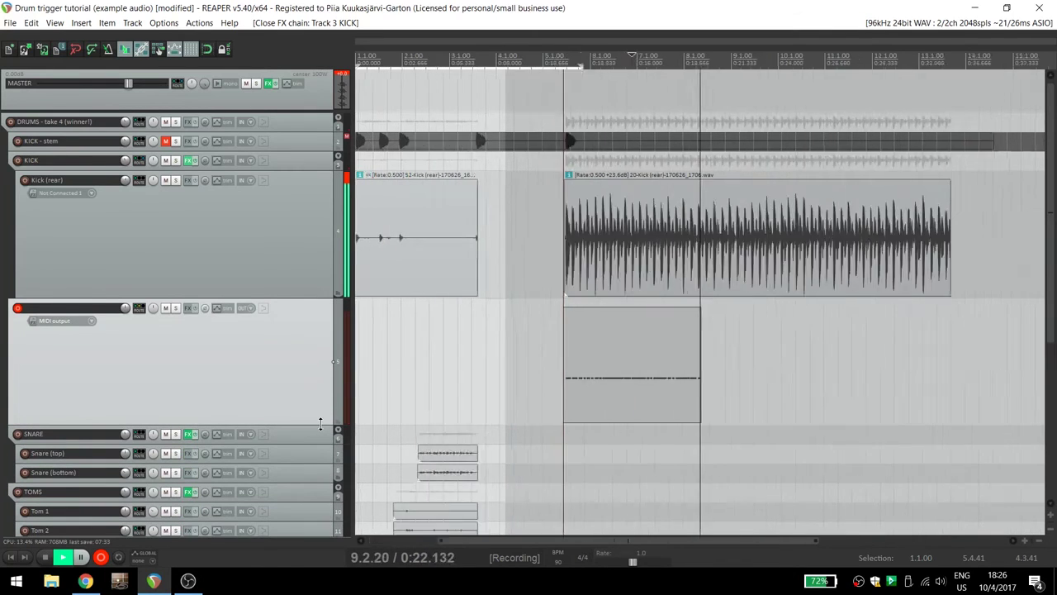
pyautogui.press('=')
pyautogui.press('=')
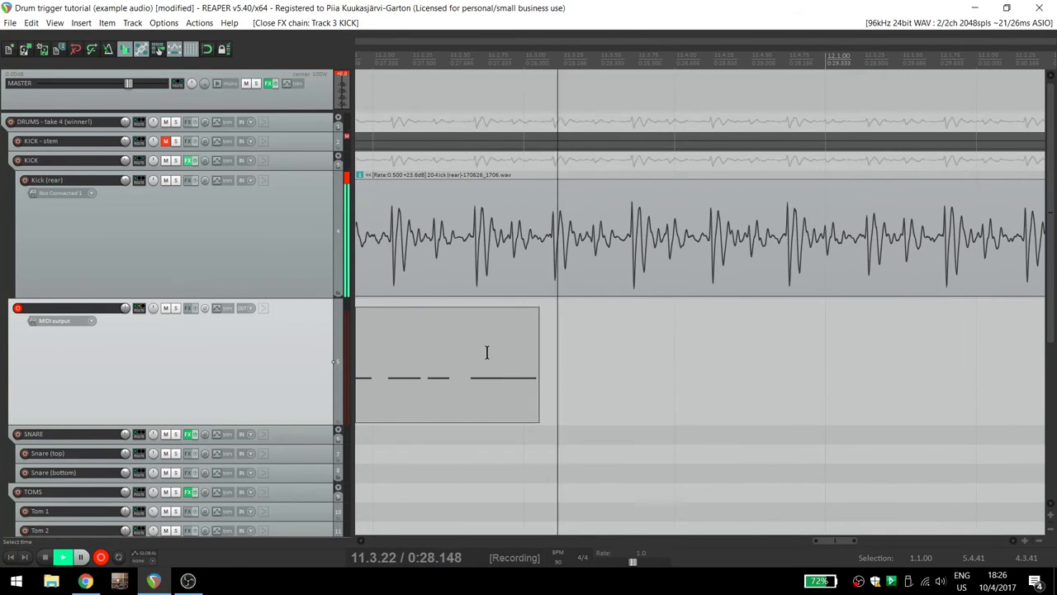
pyautogui.press('-')
pyautogui.press('-')
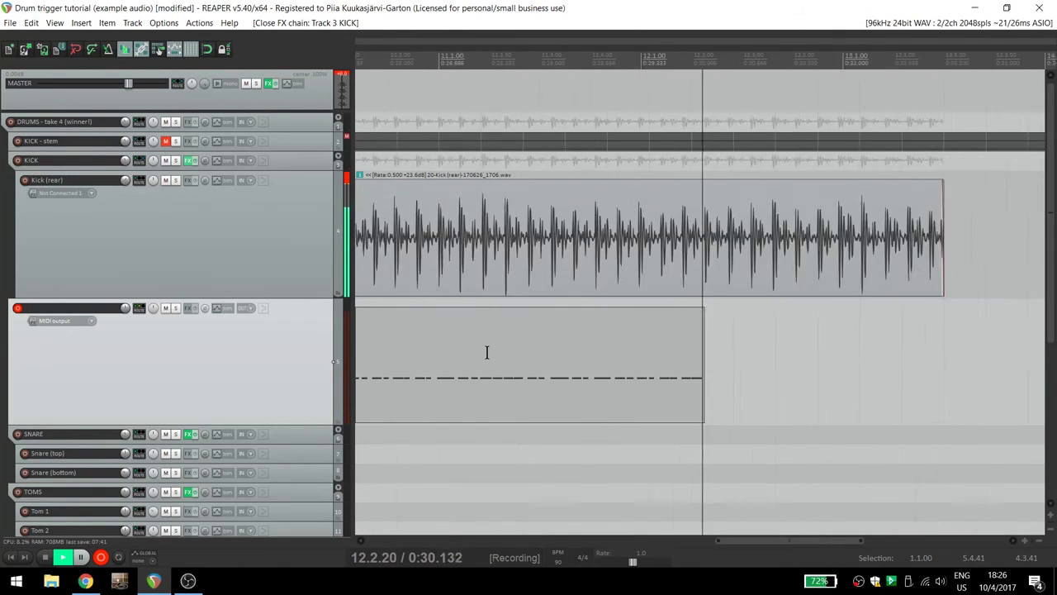
pyautogui.press('-')
pyautogui.press('-')
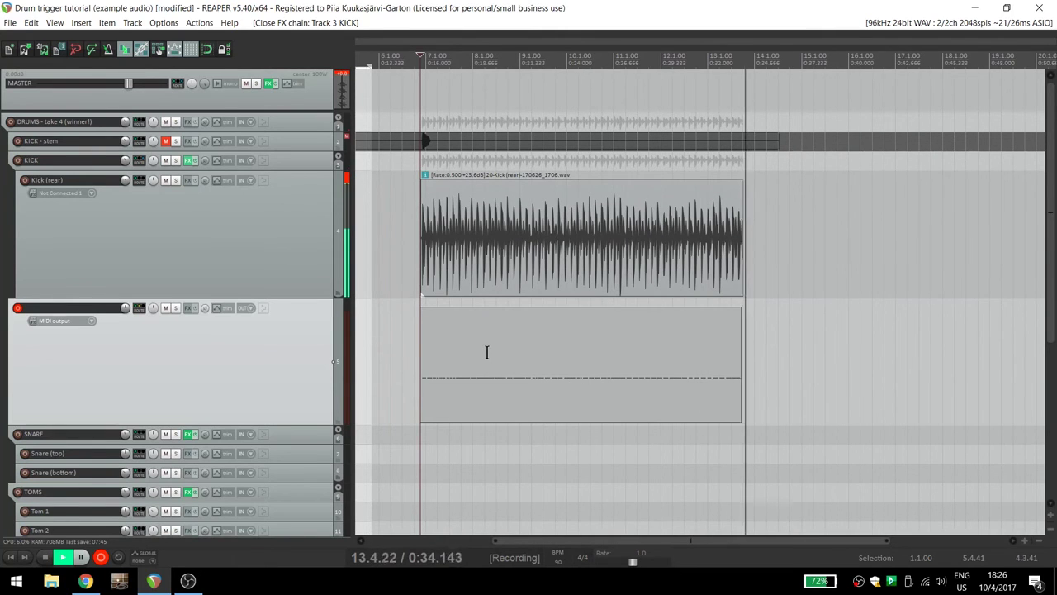
pyautogui.press('space')
# - Open the recorded MIDI take, nudge one C2 note later, and add three new C2 notes
pyautogui.doubleClick(487, 355)
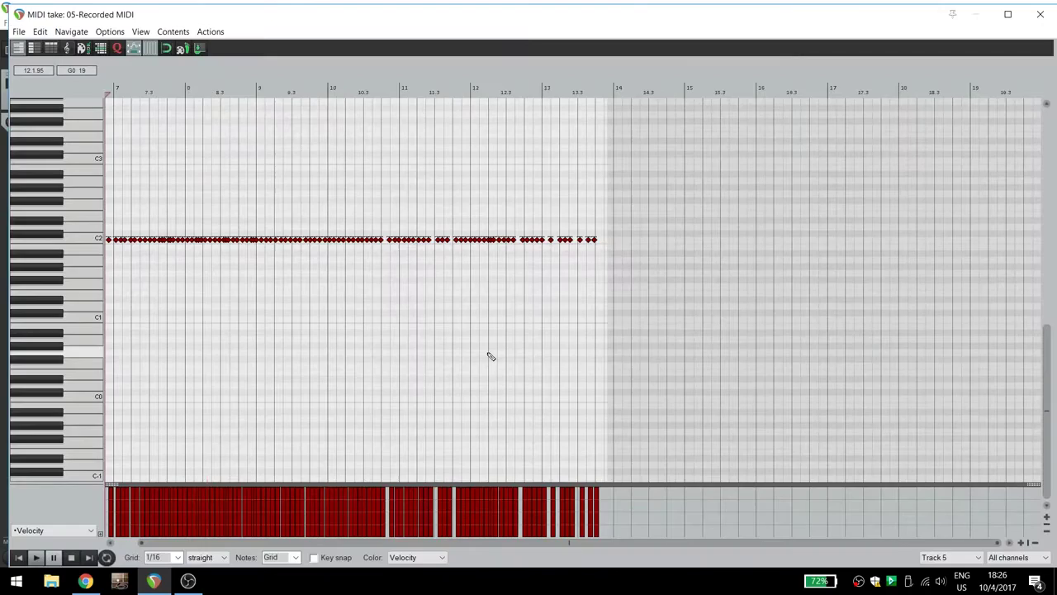
pyautogui.scroll(3, 472, 316)
pyautogui.scroll(4, 471, 313)
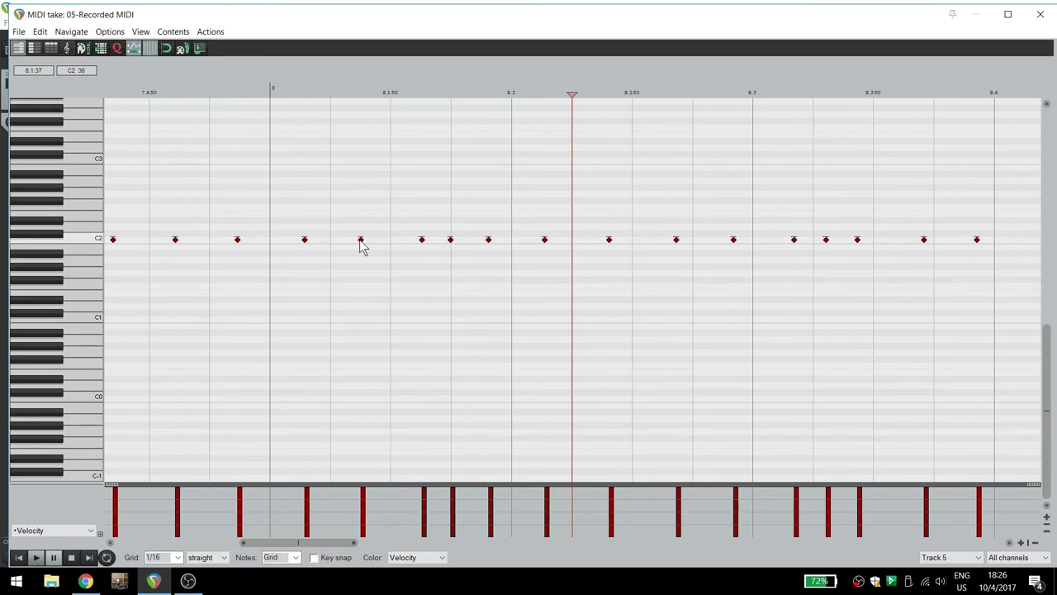
pyautogui.moveTo(361, 245)
pyautogui.mouseDown()
pyautogui.moveTo(410, 248)
pyautogui.moveTo(342, 248)
pyautogui.moveTo(369, 247)
pyautogui.mouseUp()
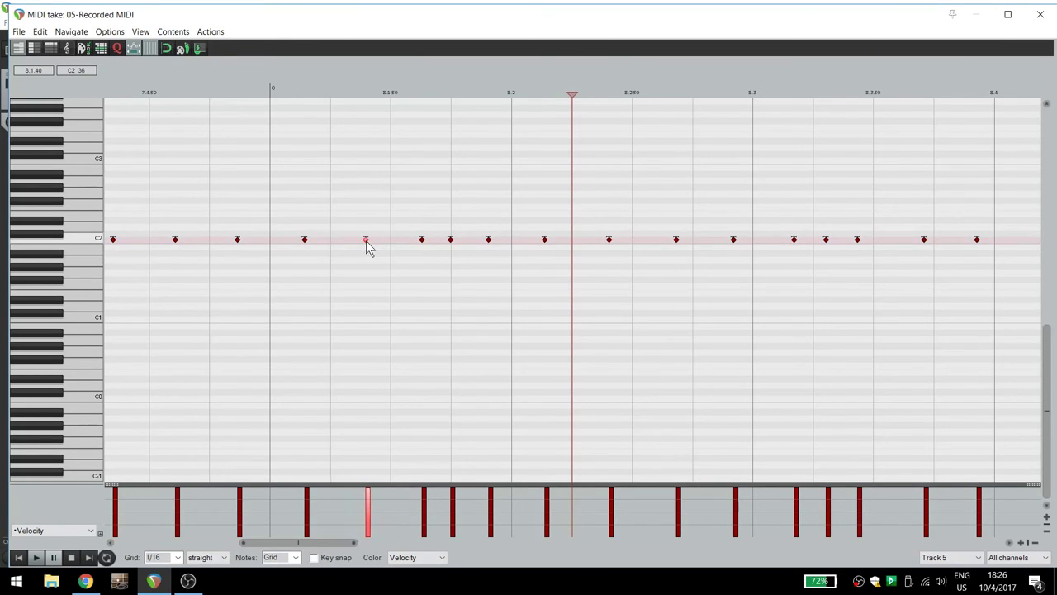
pyautogui.click(373, 241)
pyautogui.click(383, 241)
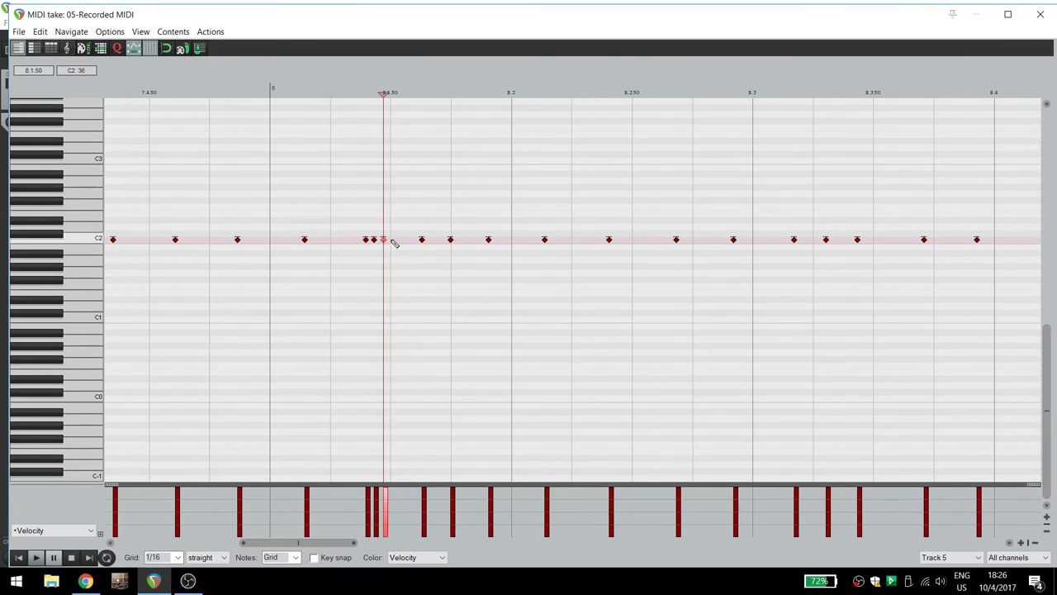
pyautogui.click(391, 241)
# - Delete the stray C2 kick notes and close the MIDI editor
pyautogui.doubleClick(423, 241)
pyautogui.click(450, 241)
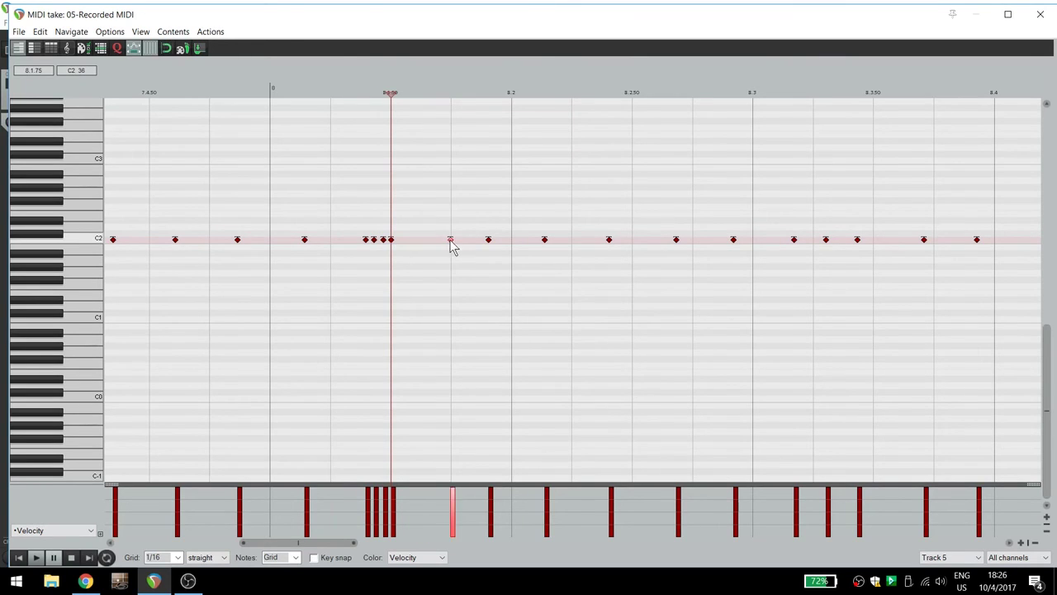
pyautogui.click(450, 239)
pyautogui.doubleClick(488, 240)
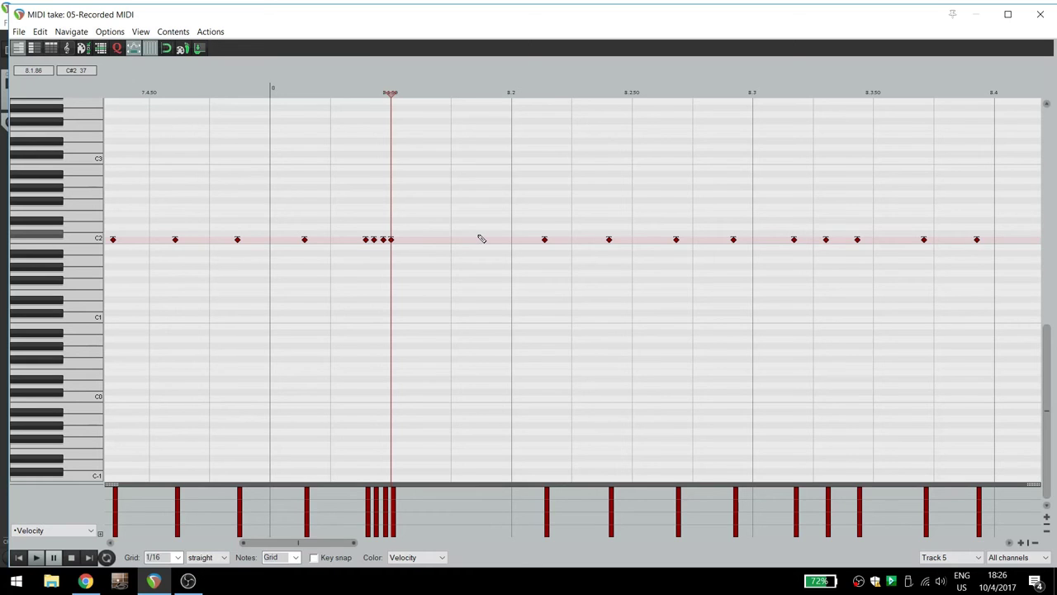
pyautogui.press('Escape')
pyautogui.hscroll(-5, 391, 201)
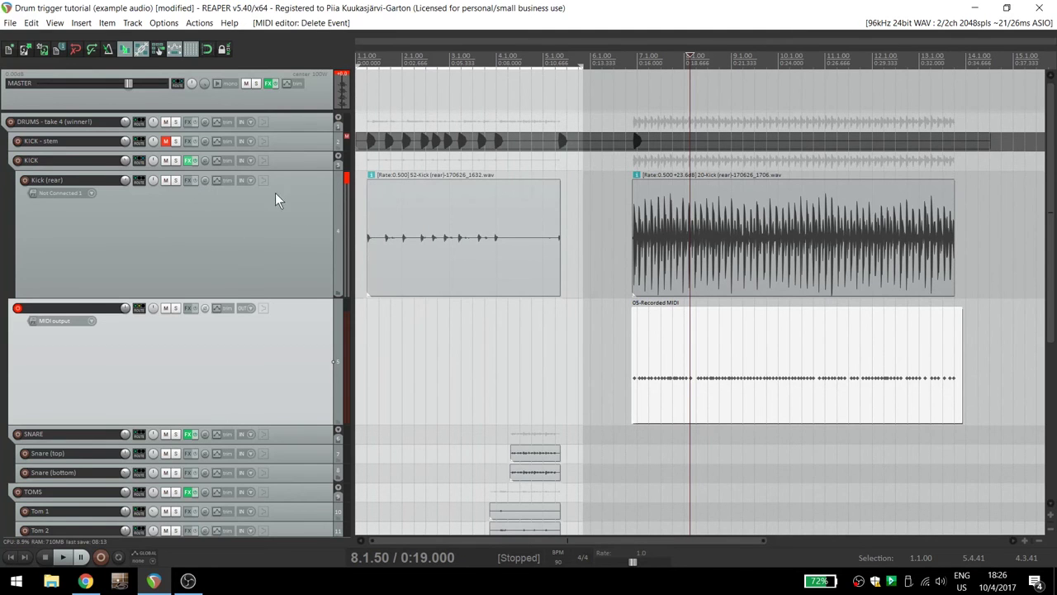
# - Mute the KICK folder and MIDI track, disarm the MIDI track, and unmute and enlarge KICK - stem
pyautogui.click(165, 160)
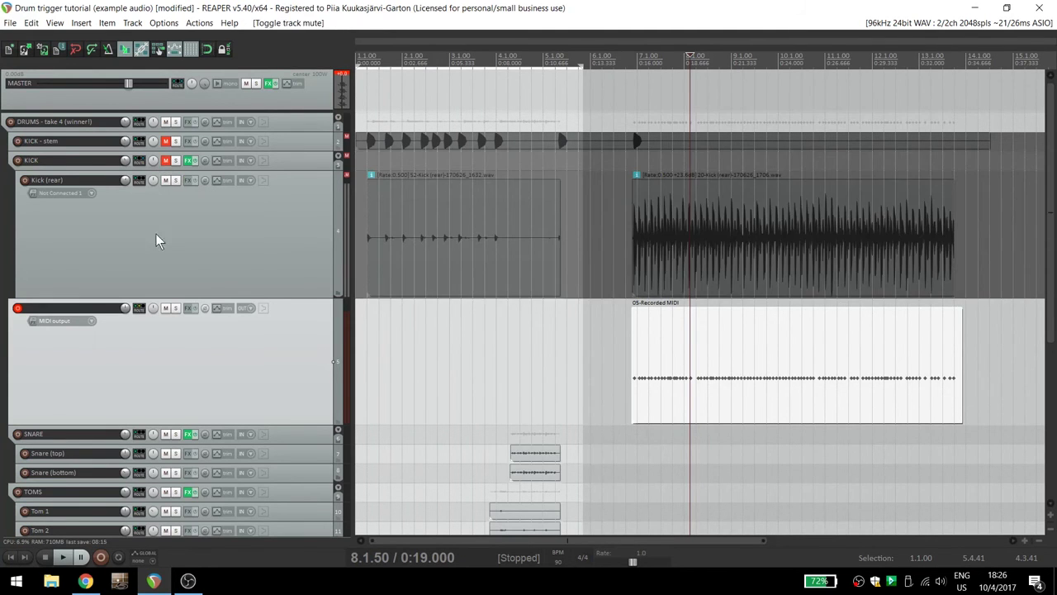
pyautogui.click(165, 308)
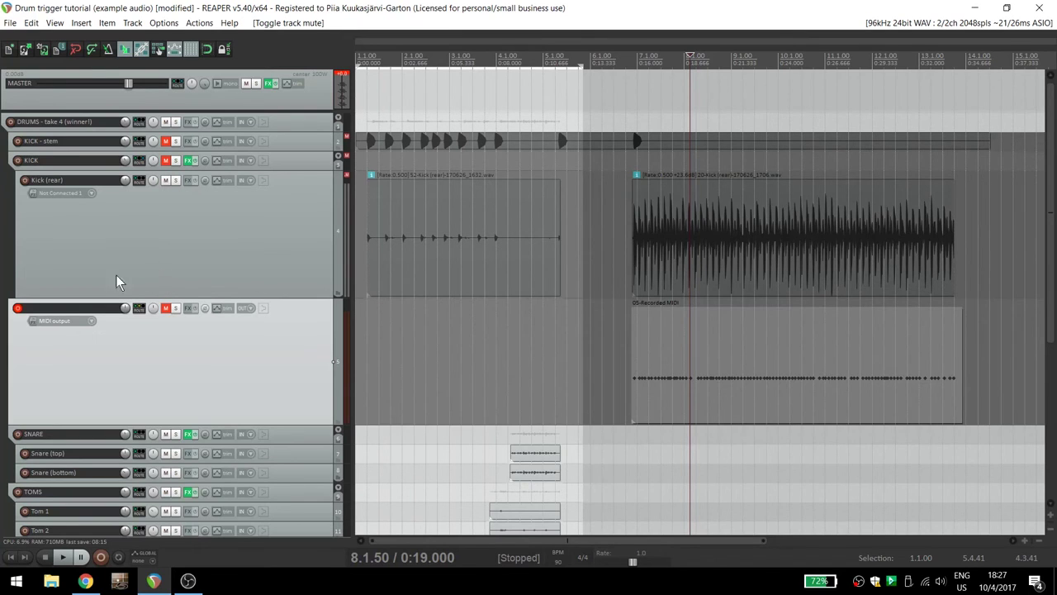
pyautogui.click(18, 308)
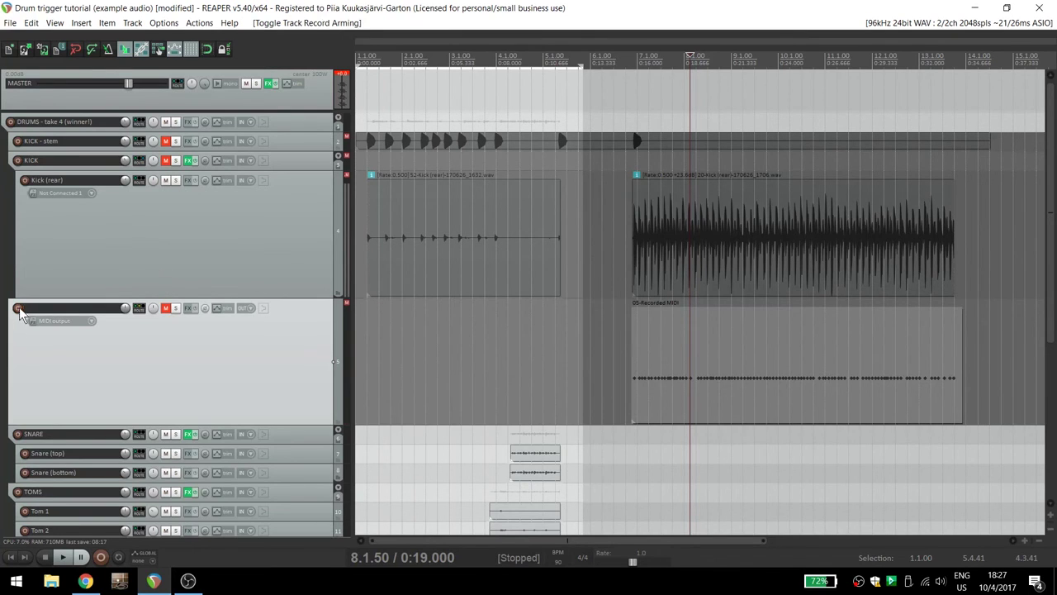
pyautogui.click(165, 141)
pyautogui.moveTo(298, 151); pyautogui.dragTo(298, 208)
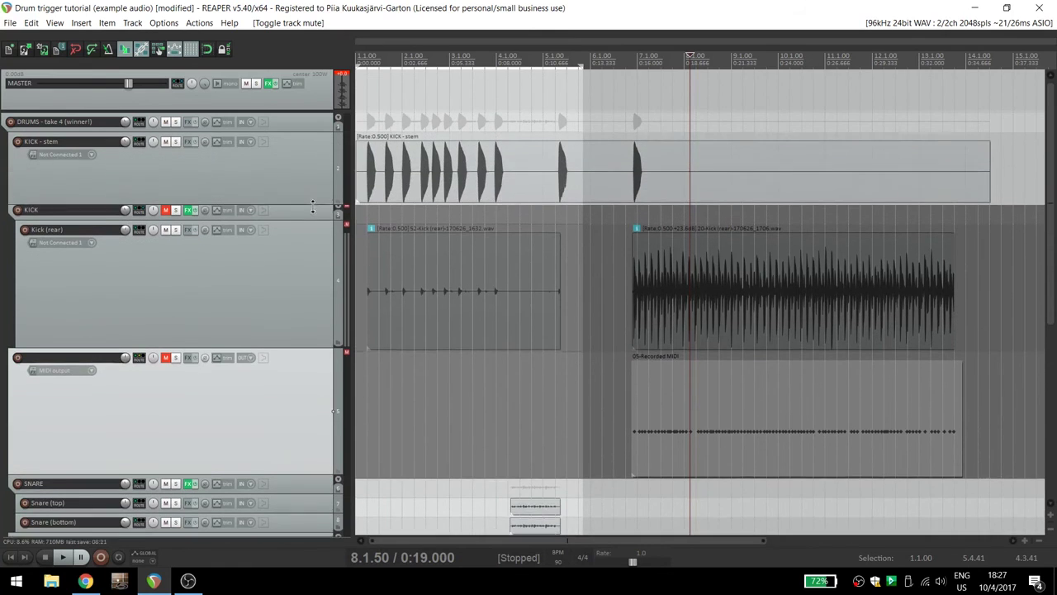
pyautogui.scroll(2, 429, 178)
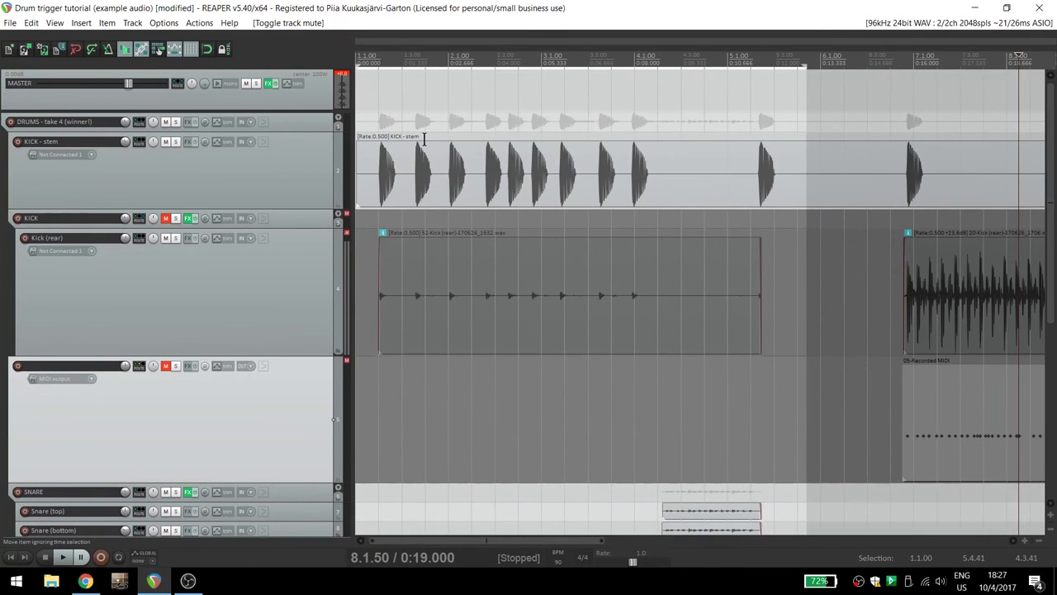
# - Raise the project tempo to 180 BPM and solo KICK - stem during playback
pyautogui.click(379, 105)
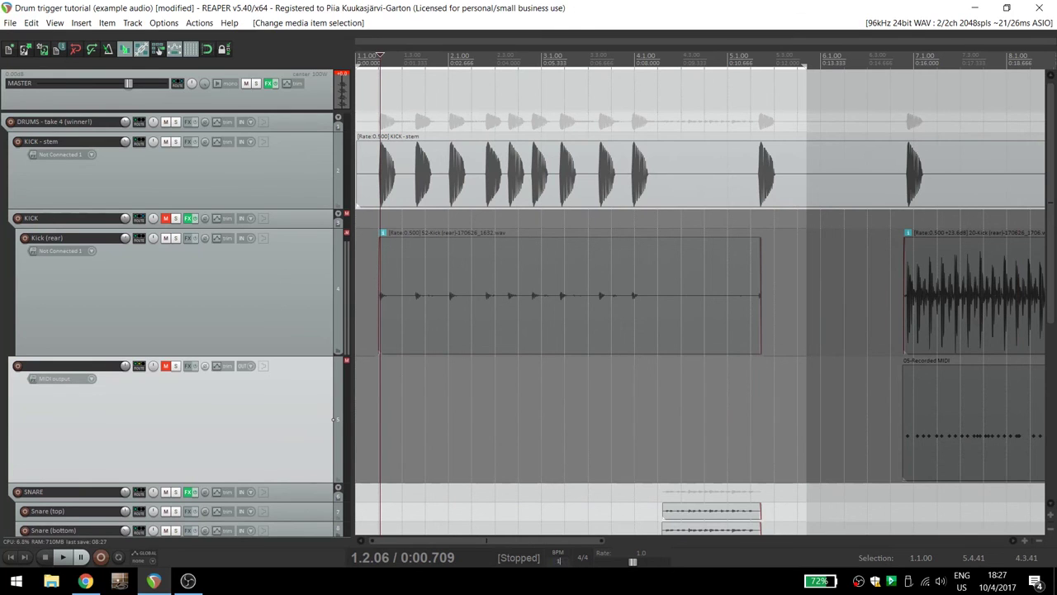
pyautogui.moveTo(558, 557); pyautogui.dragTo(568, 569)
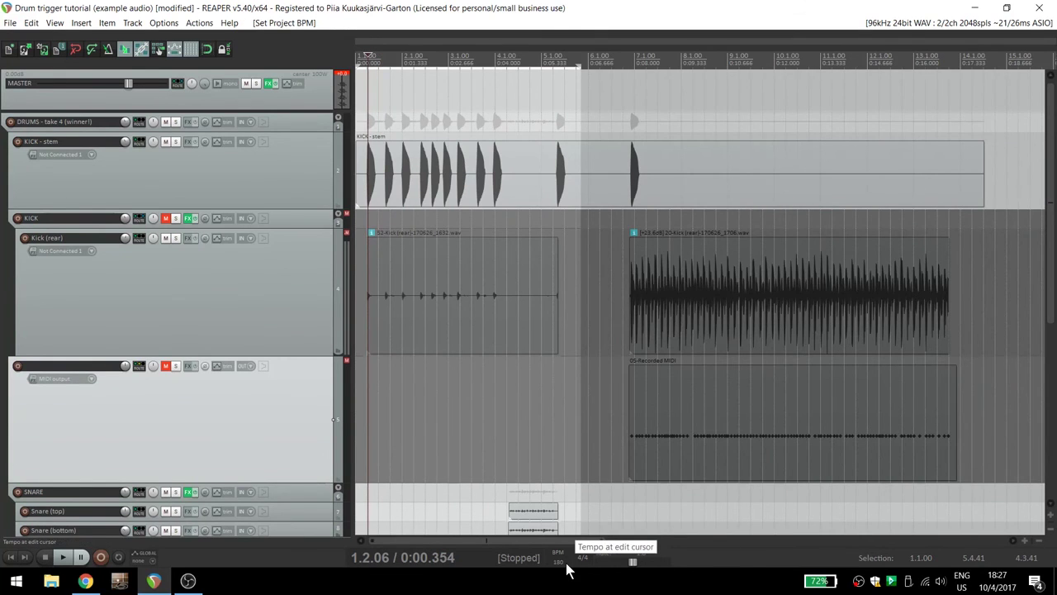
pyautogui.press('space')
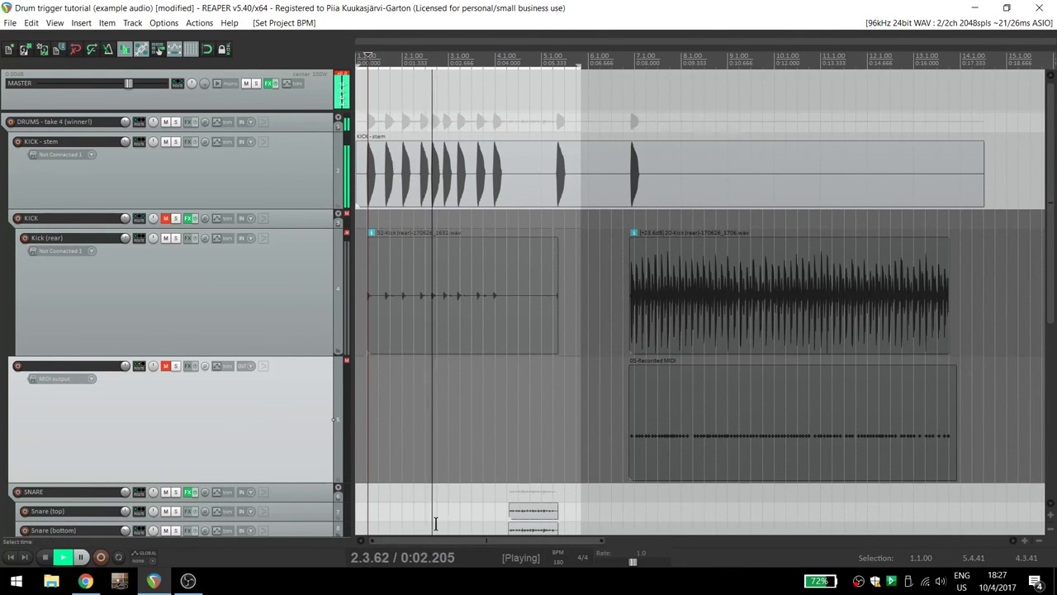
pyautogui.click(175, 141)
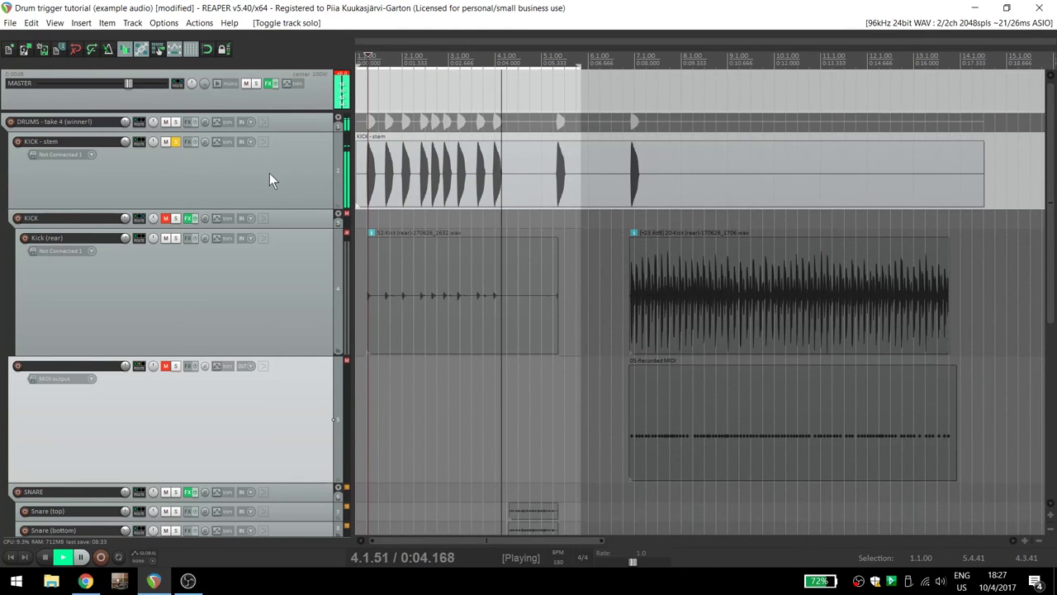
pyautogui.press('space')
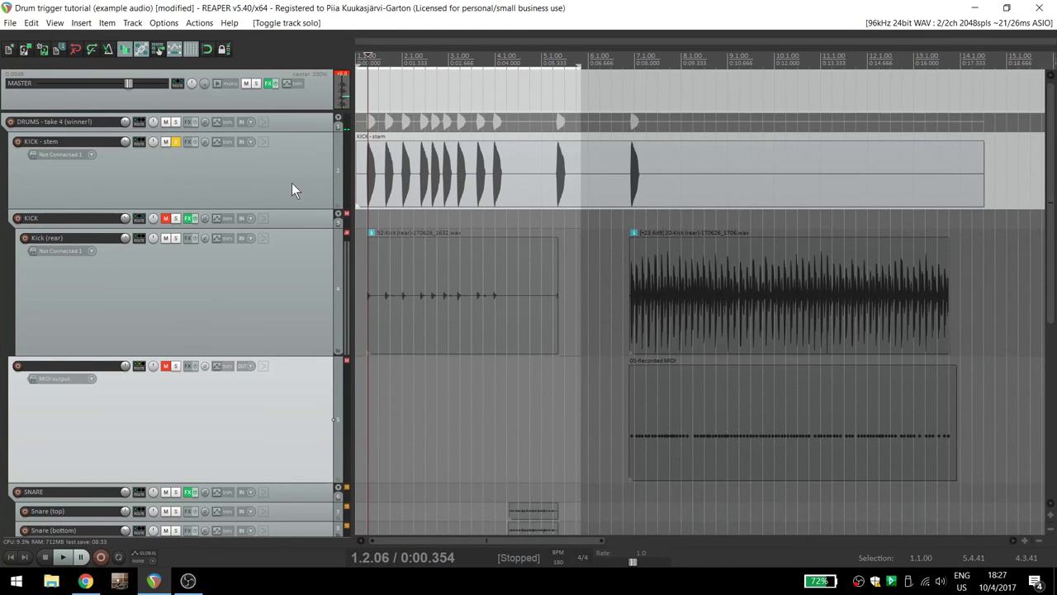
pyautogui.click(189, 141)
# - Add ReaEQ to KICK - stem and pull its high shelf down to -120 dB at about 1992 Hz
pyautogui.write('rea')
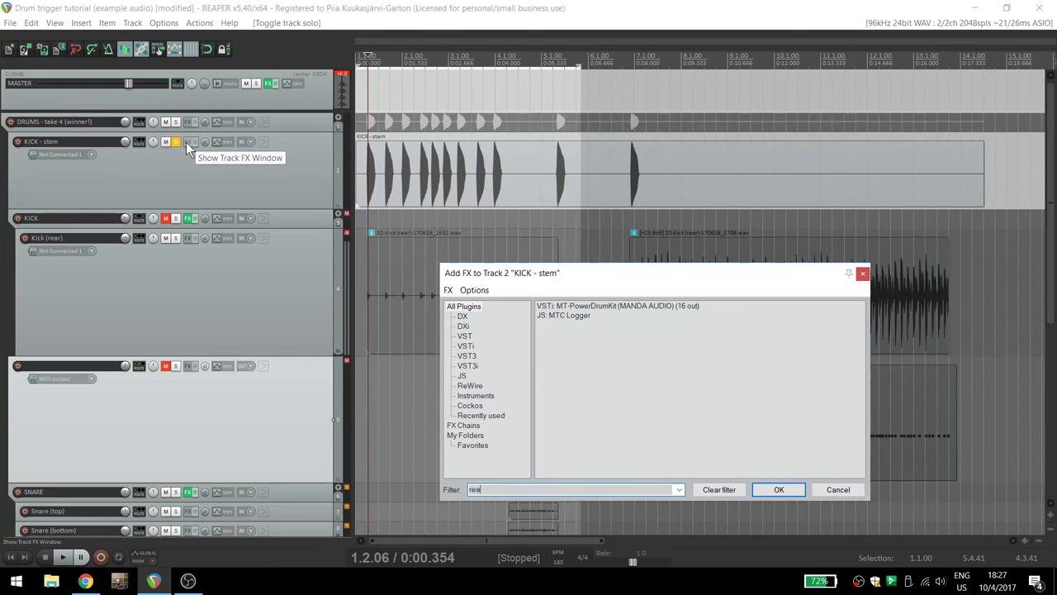
pyautogui.write('eq')
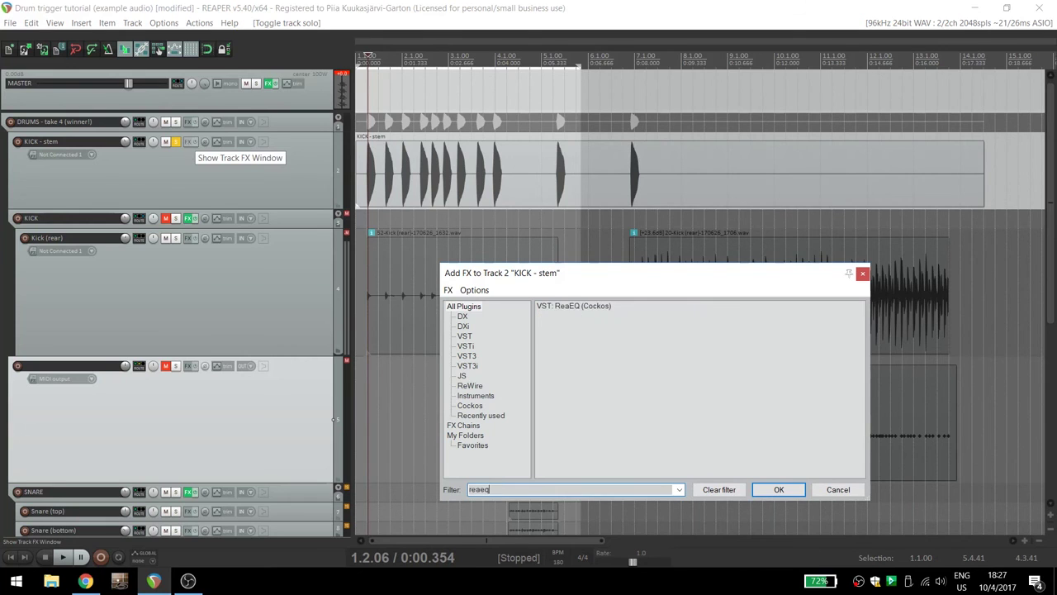
pyautogui.doubleClick(558, 308)
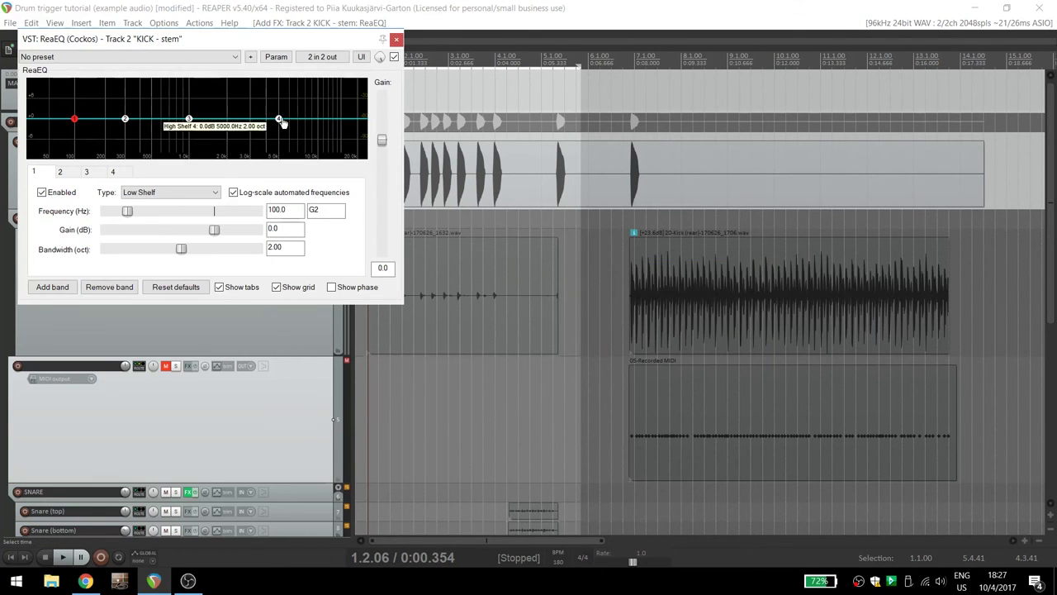
pyautogui.moveTo(283, 122); pyautogui.dragTo(230, 160)
pyautogui.press('space')
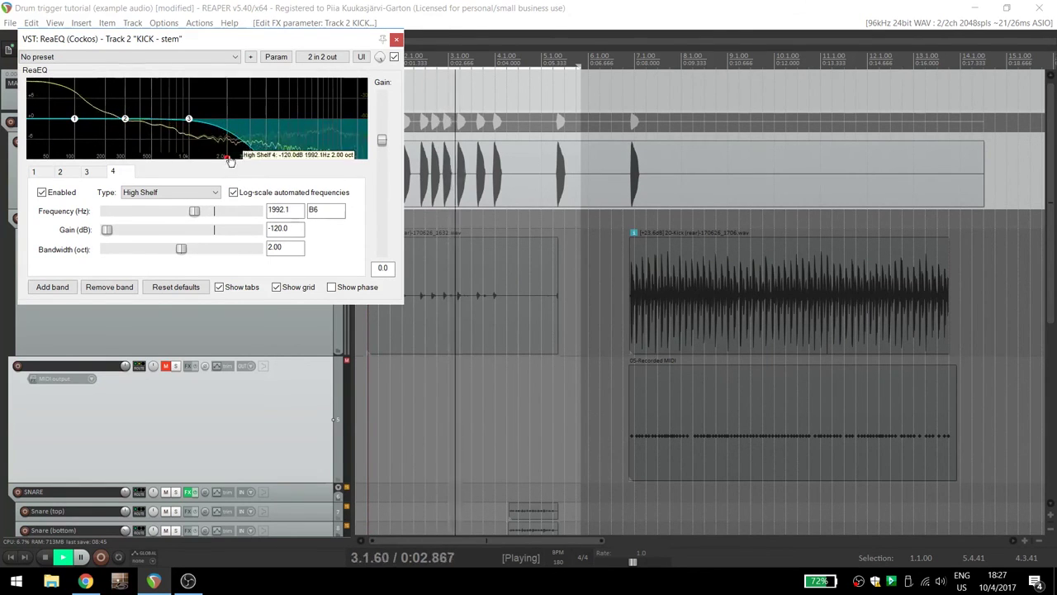
pyautogui.click(396, 38)
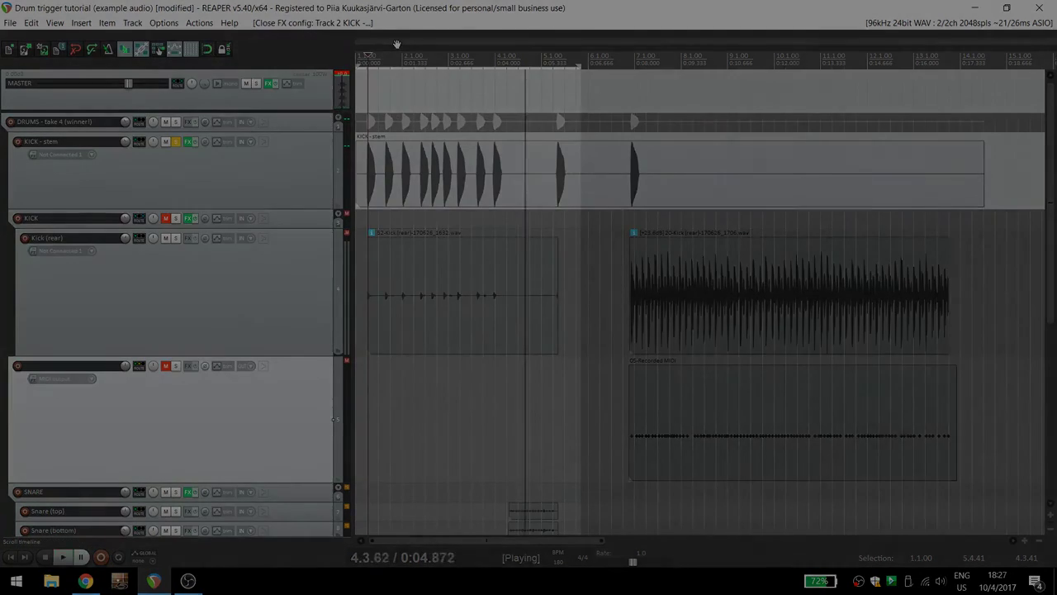